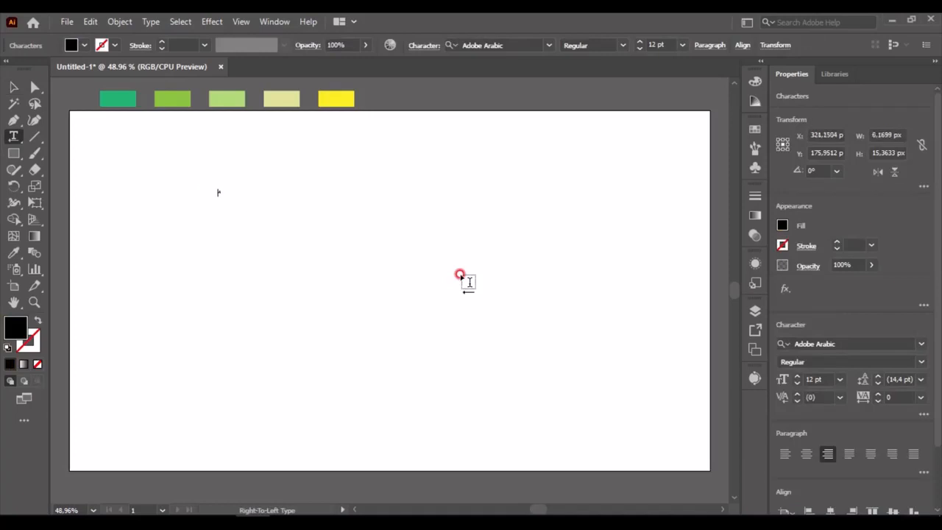
Finish entering the "ART Design" text and enlarge it to about 174 pt
key("Escape")
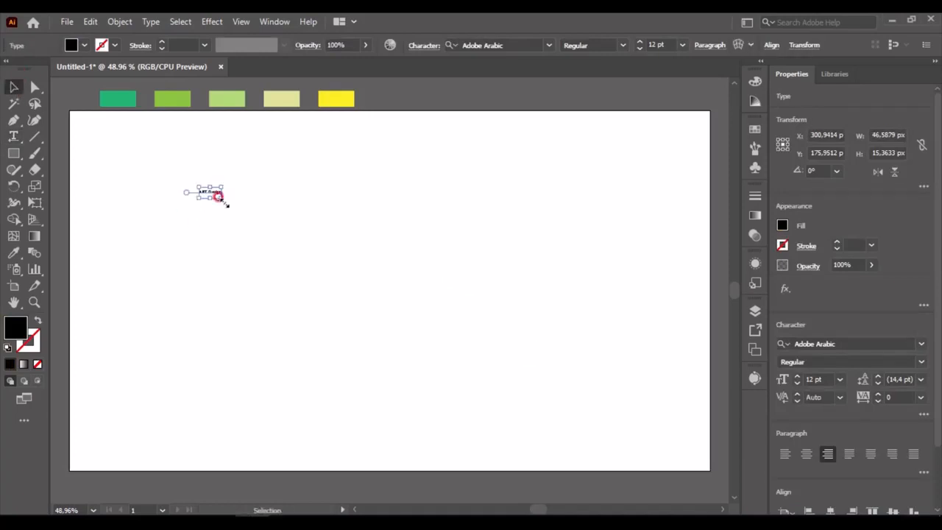
left_click_drag(222, 200, 391, 243)
double_click(390, 243)
key("BackSpace")
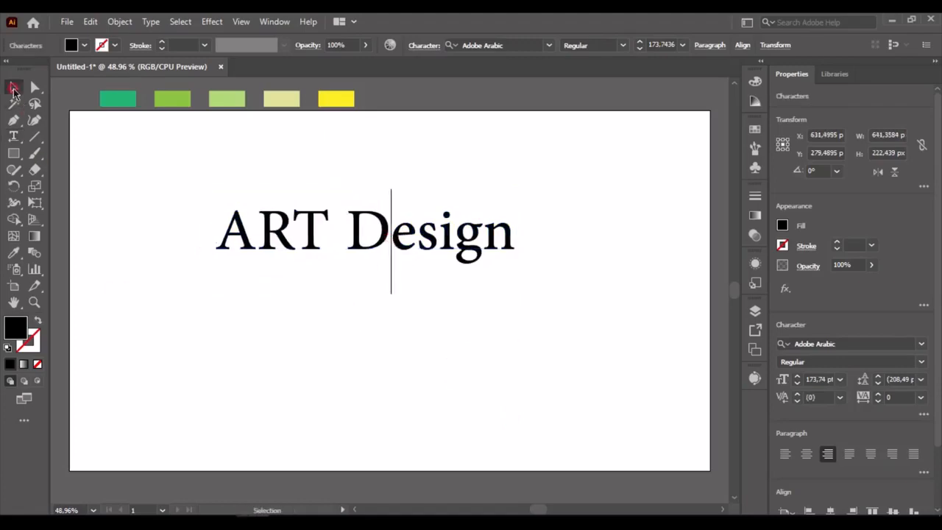
key("Escape")
Change the font of the "ART Design" text to Bauhaus 93
left_click(549, 45)
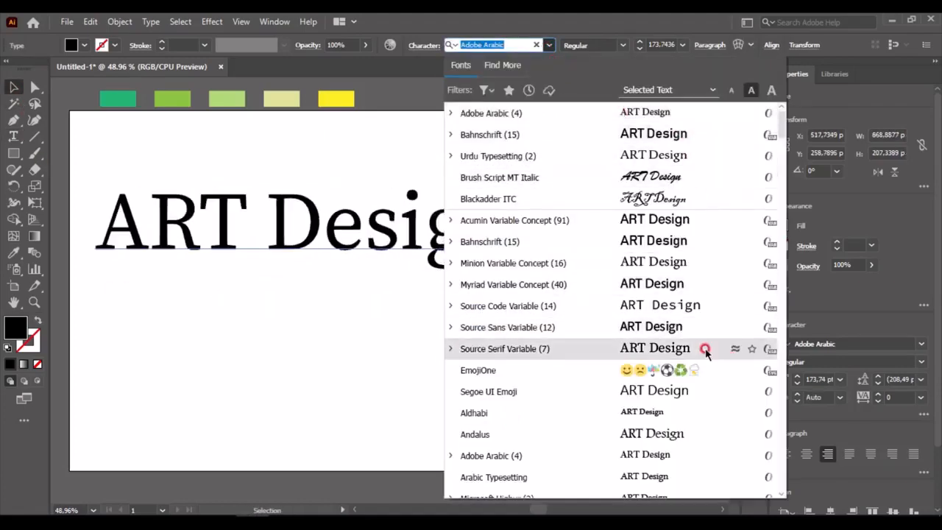
scroll(704, 346, "down", 2)
scroll(670, 383, "down", 4)
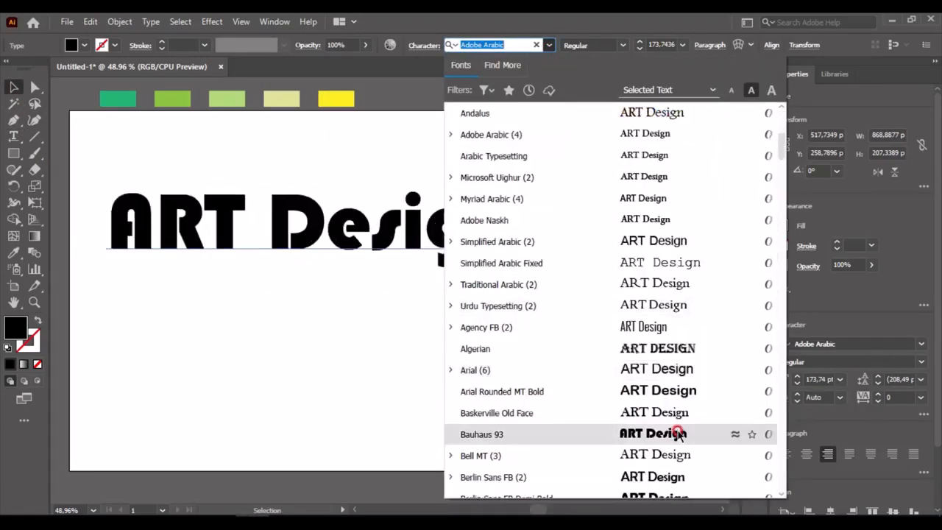
left_click(678, 432)
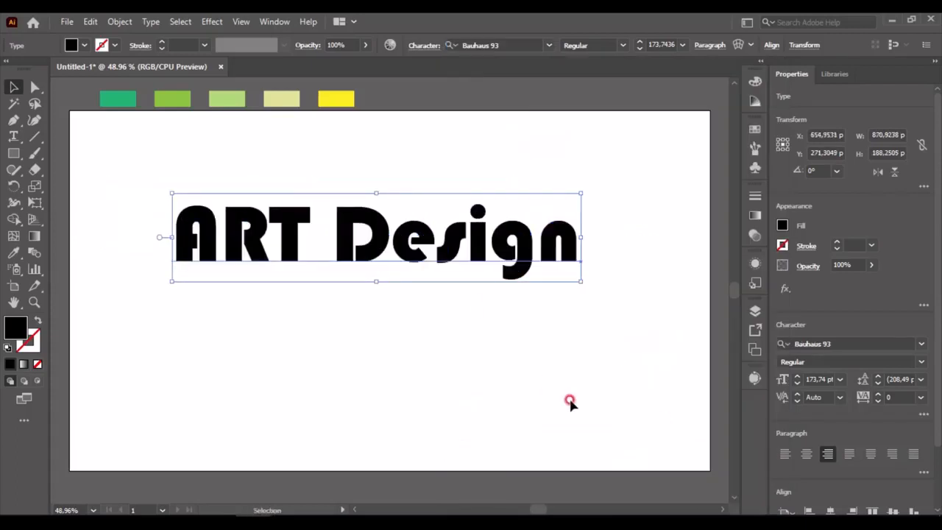
Break the text into two lines, with "Design" below "ART"
key("Down")
key("t")
left_click(329, 257)
key("Return")
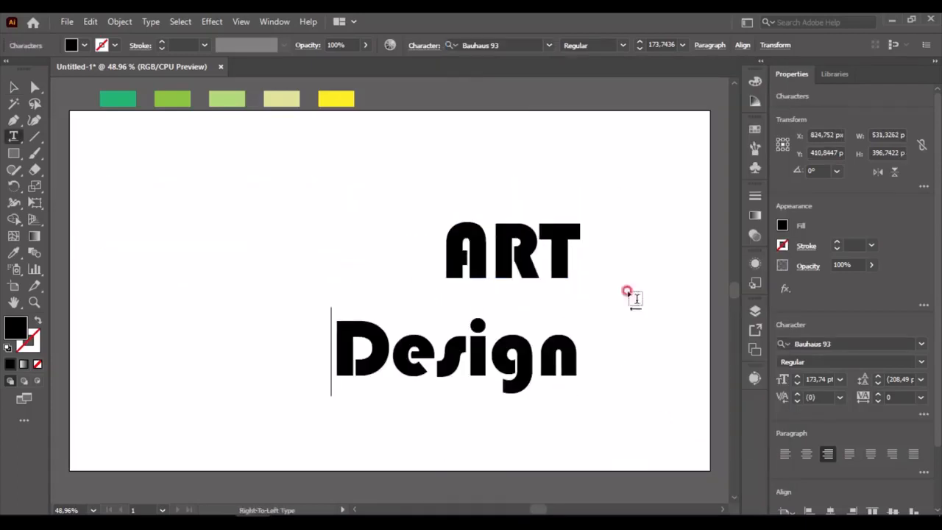
Left-align the "Design" line and shift the whole text back toward the middle of the artboard
left_click(785, 454)
key("Escape")
left_click_drag(628, 346, 387, 346)
Set the character language of the text to English: USA
left_click(424, 45)
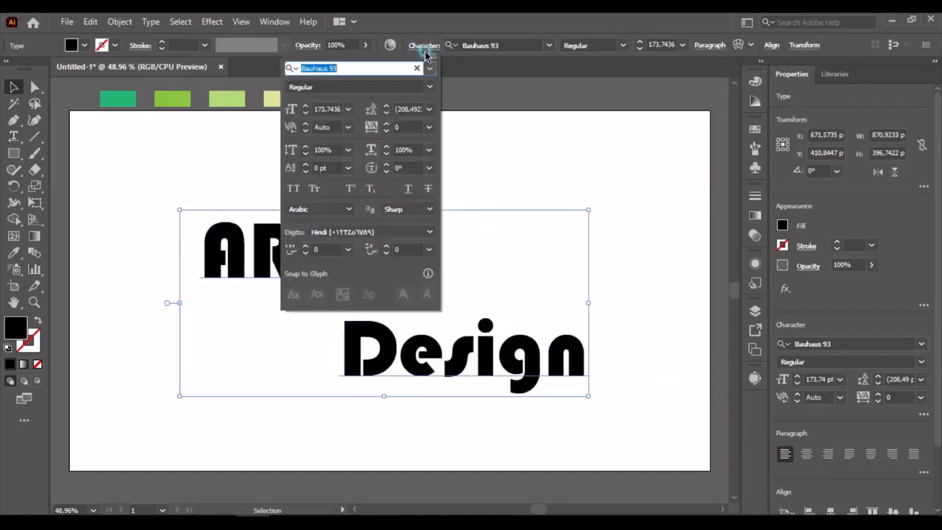
left_click(349, 209)
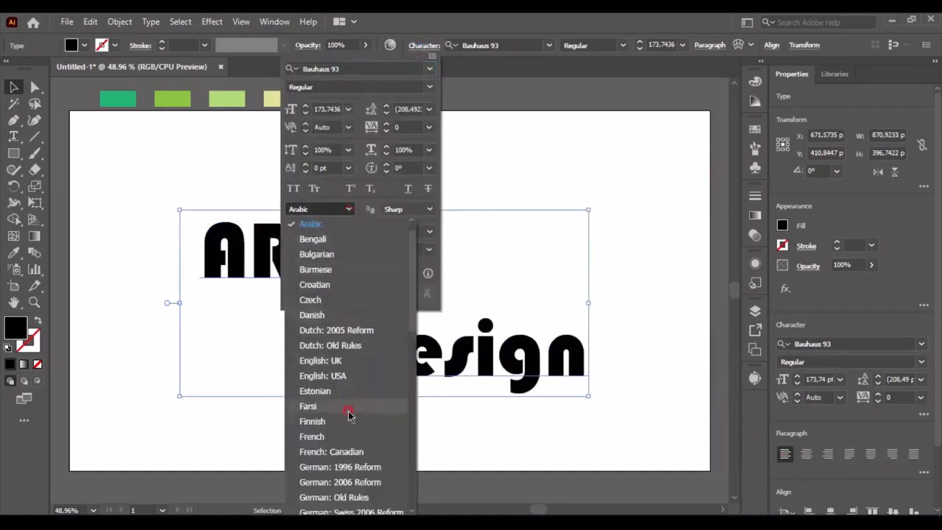
scroll(346, 440, "down", 2)
scroll(346, 441, "down", 6)
scroll(346, 388, "up", 7)
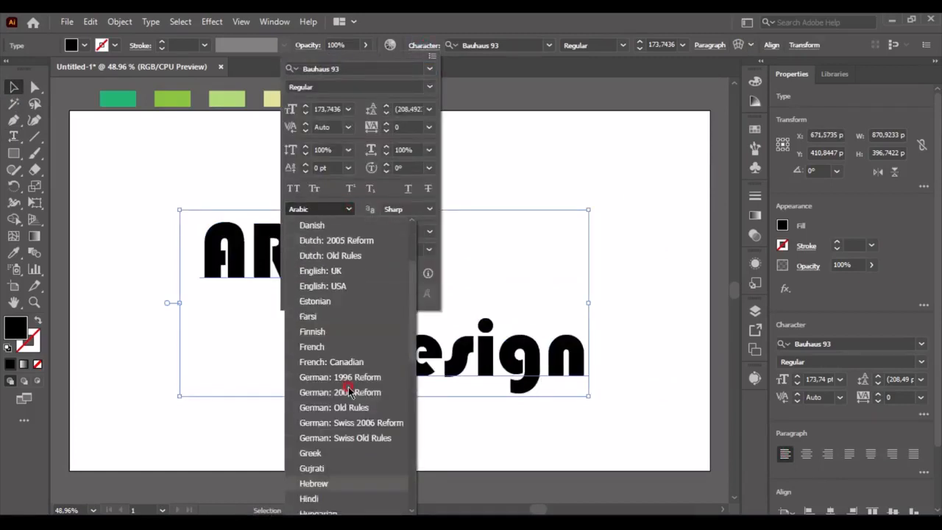
left_click(364, 394)
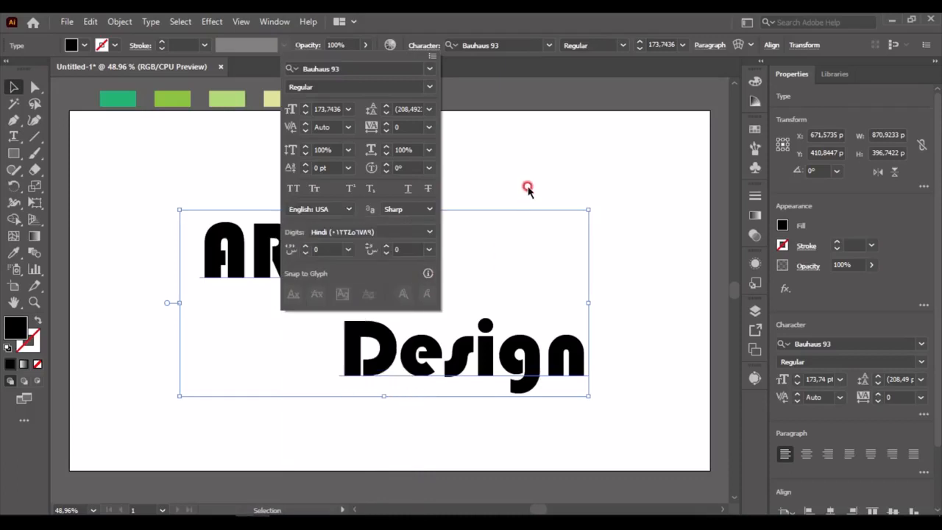
left_click(527, 190)
Left-align both lines of the text and move it near the middle of the artboard
left_click(564, 177)
left_click_drag(563, 176, 622, 442)
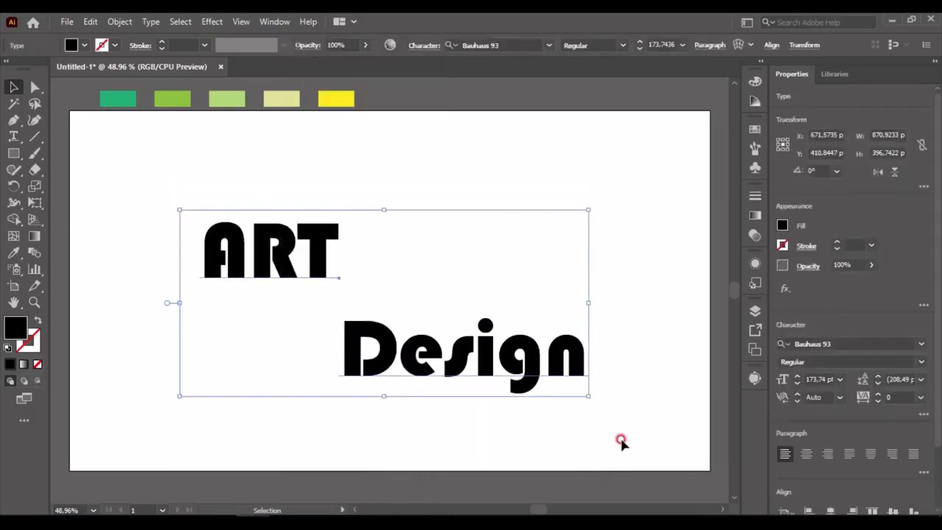
left_click(806, 456)
left_click_drag(474, 268, 367, 250)
left_click(255, 236)
double_click(257, 238)
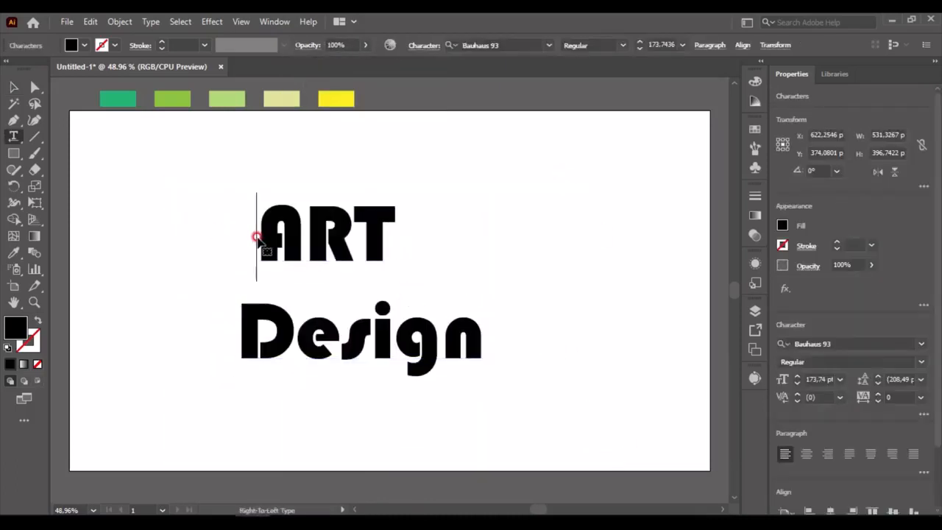
key("Escape")
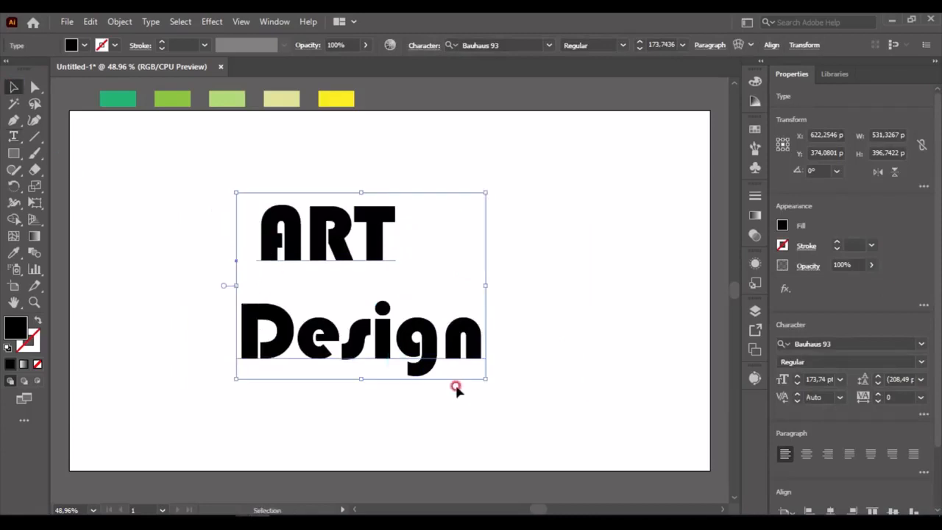
Enlarge the two-line text to about 226 pt and centre it on the artboard
left_click_drag(480, 377, 602, 376)
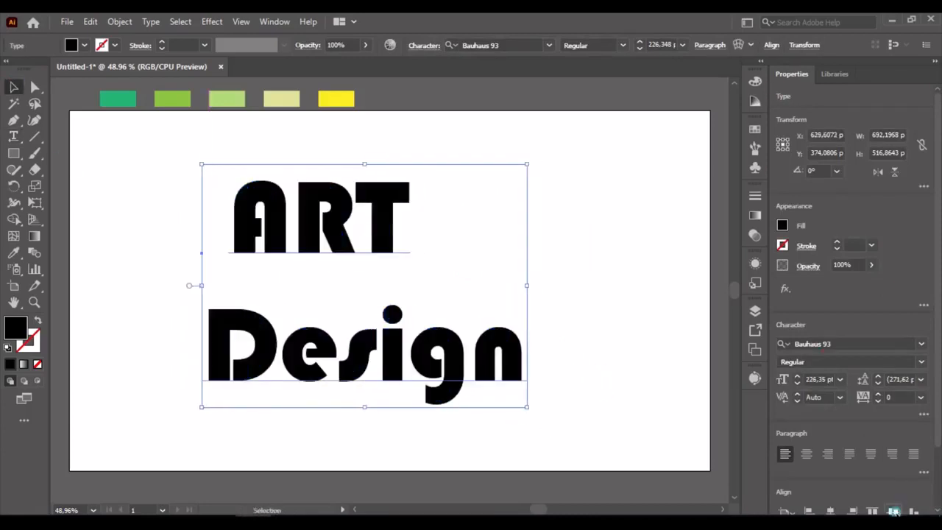
left_click(893, 510)
left_click(616, 381)
left_click(458, 376)
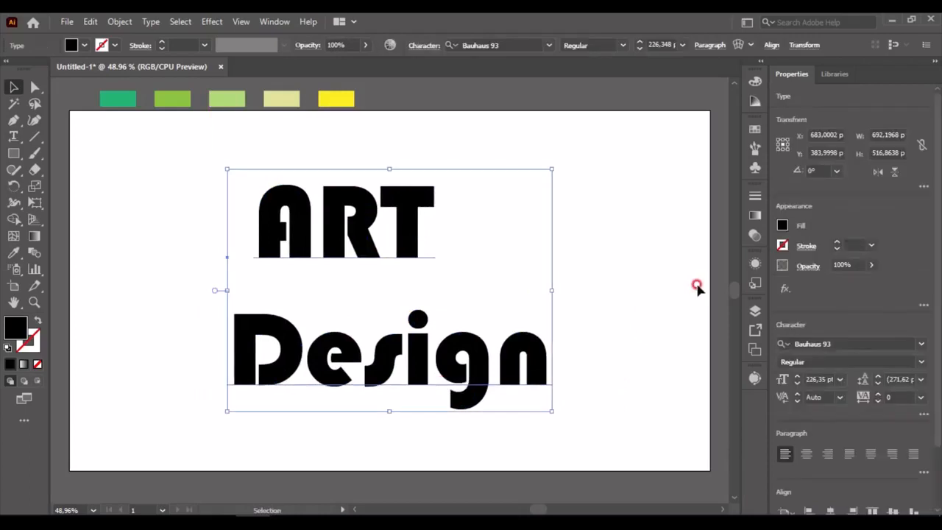
Look through the appearance attributes and the available appearance options of the text
left_click(755, 264)
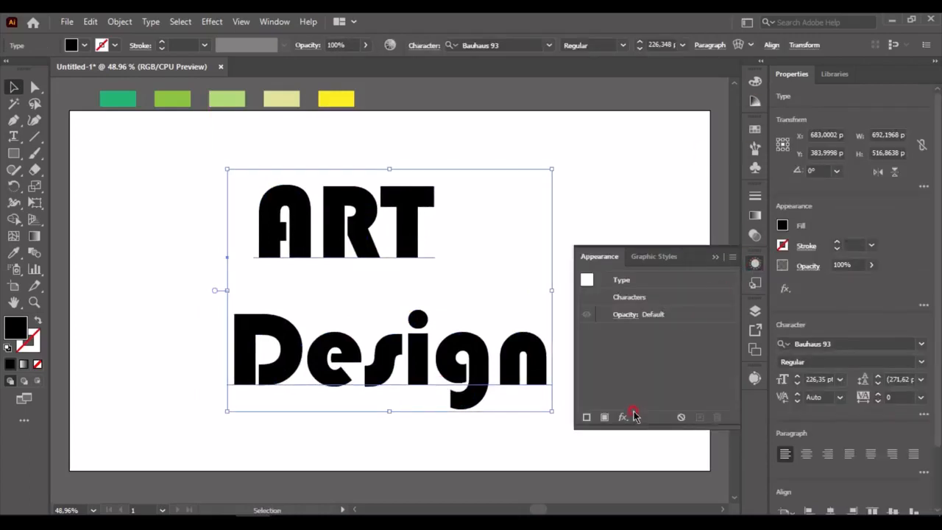
left_click(637, 267)
left_click(599, 256)
left_click(621, 280)
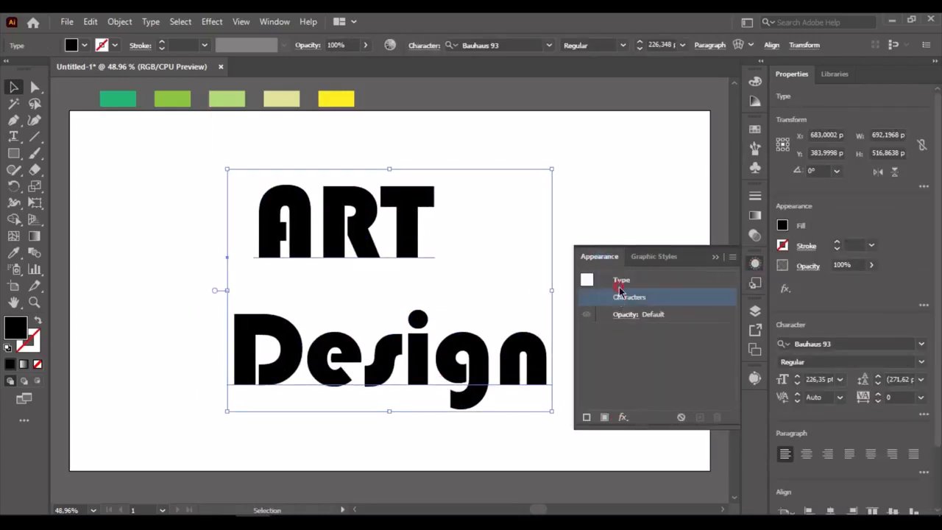
left_click(617, 315)
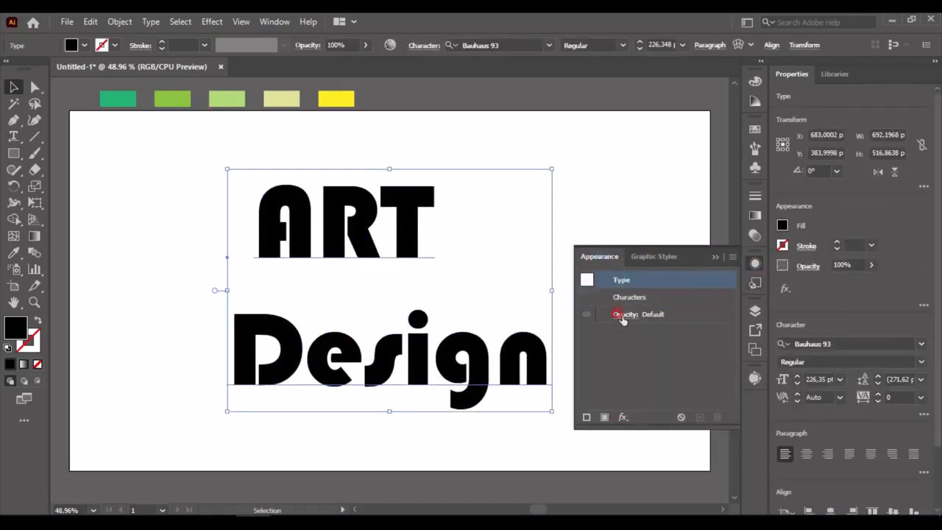
left_click(732, 258)
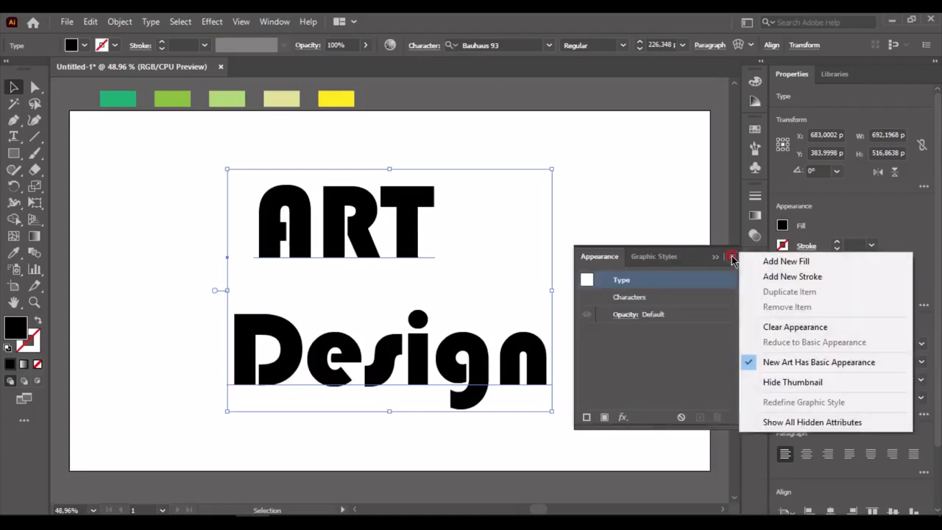
left_click(751, 329)
left_click(738, 259)
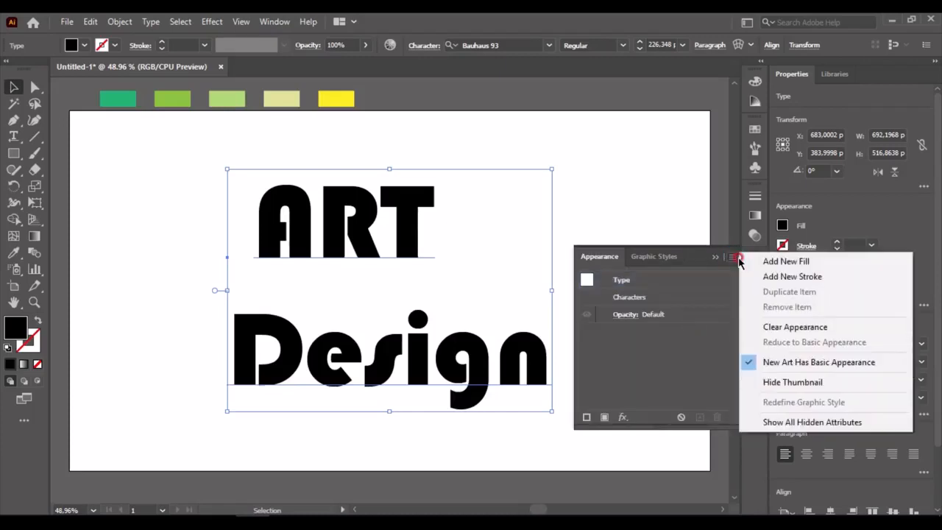
Increase the tracking of the text to 46
left_click(782, 420)
left_click(879, 395)
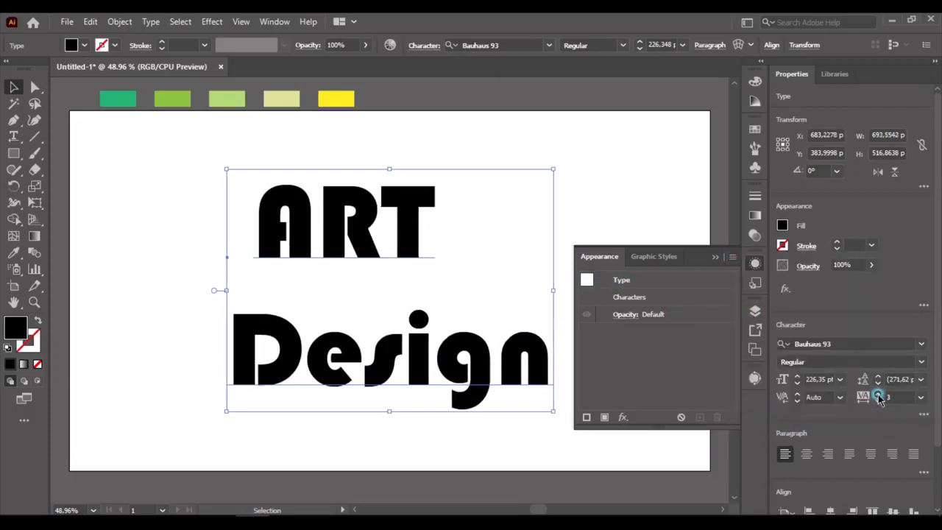
left_click_drag(878, 396, 879, 396)
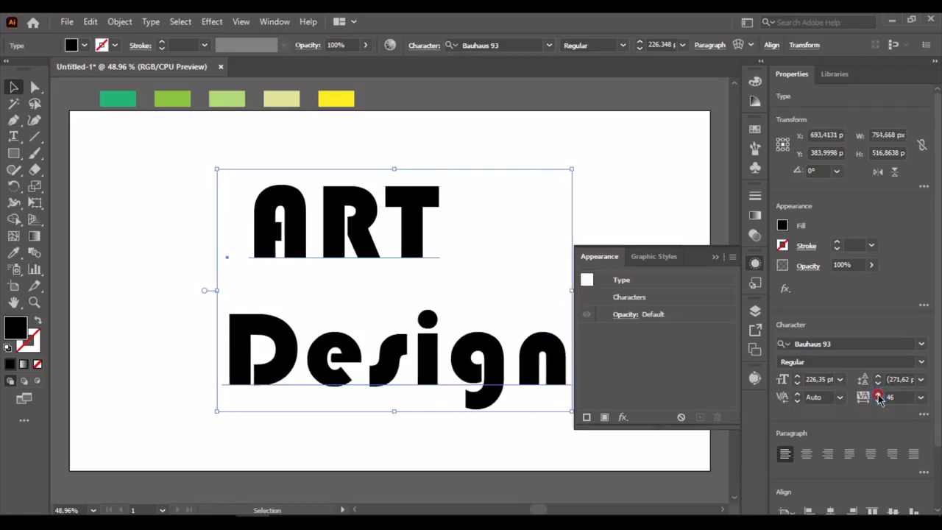
Open the character-level appearance of the text and set its fill to none
left_click(589, 283)
double_click(637, 297)
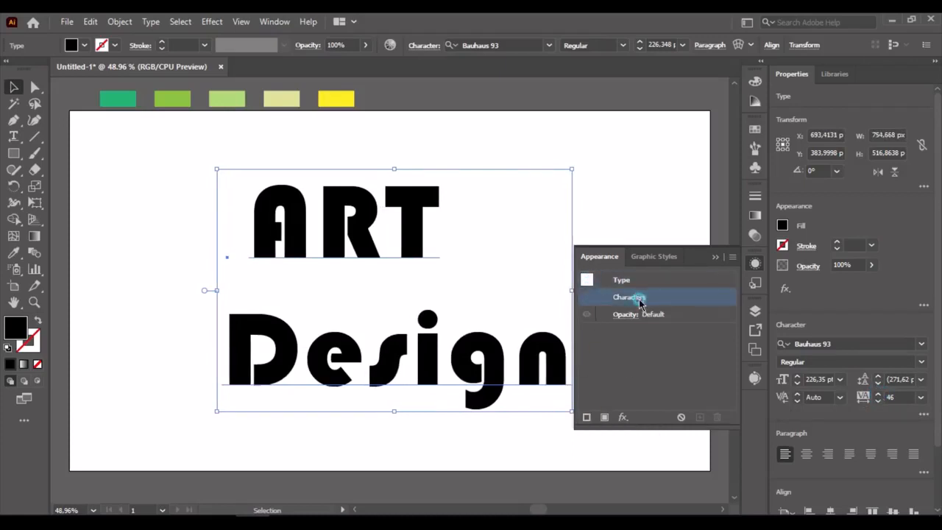
left_click(648, 332)
left_click(517, 358)
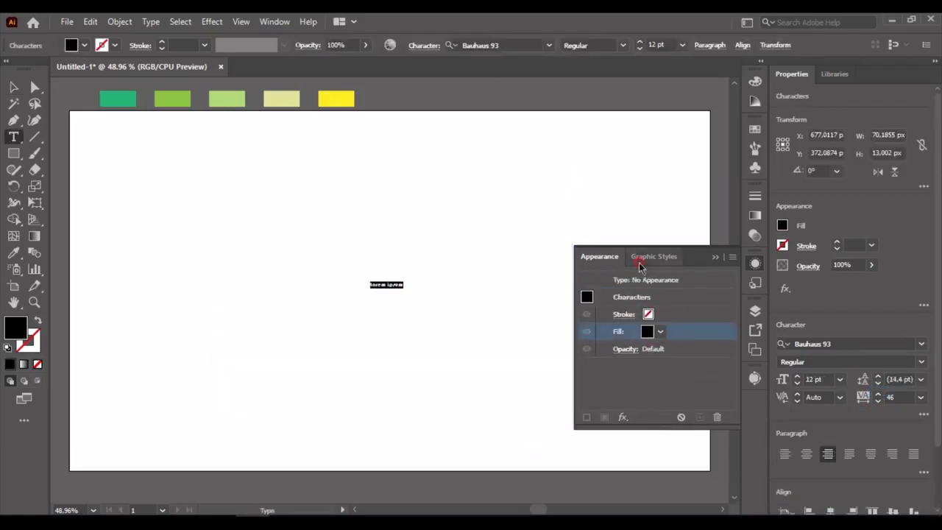
Undo the stray placeholder text added on the artboard
left_click(10, 86)
key("ctrl+z")
key("ctrl+z")
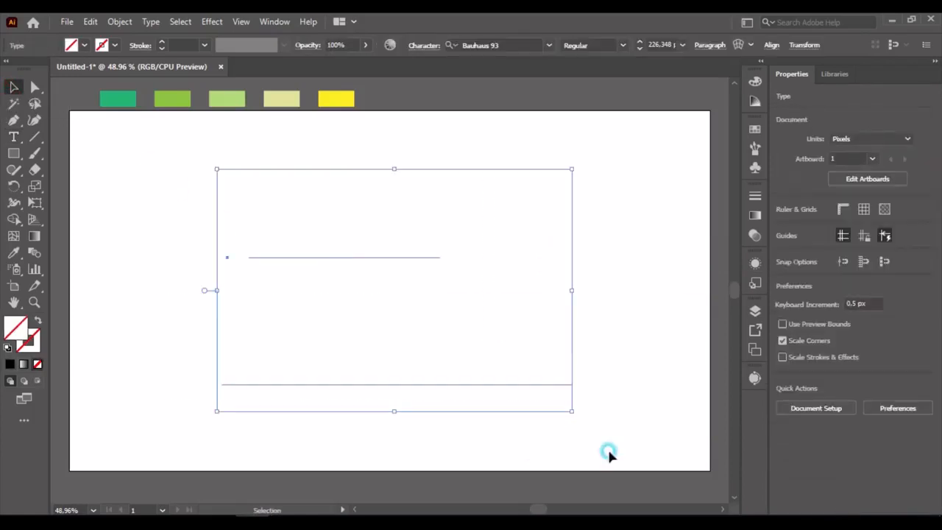
Add a new fill to the text object and colour it with the palette's yellow swatch
left_click(756, 265)
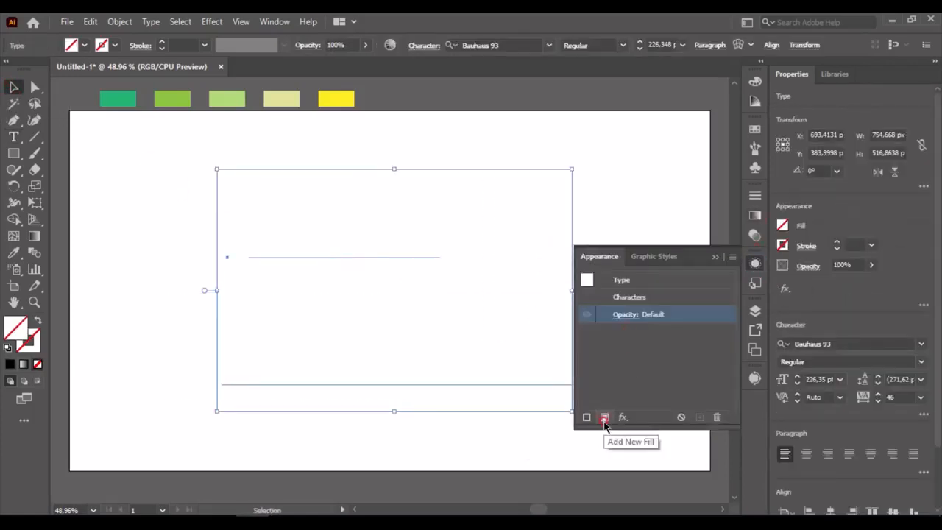
left_click(604, 418)
left_click(649, 332)
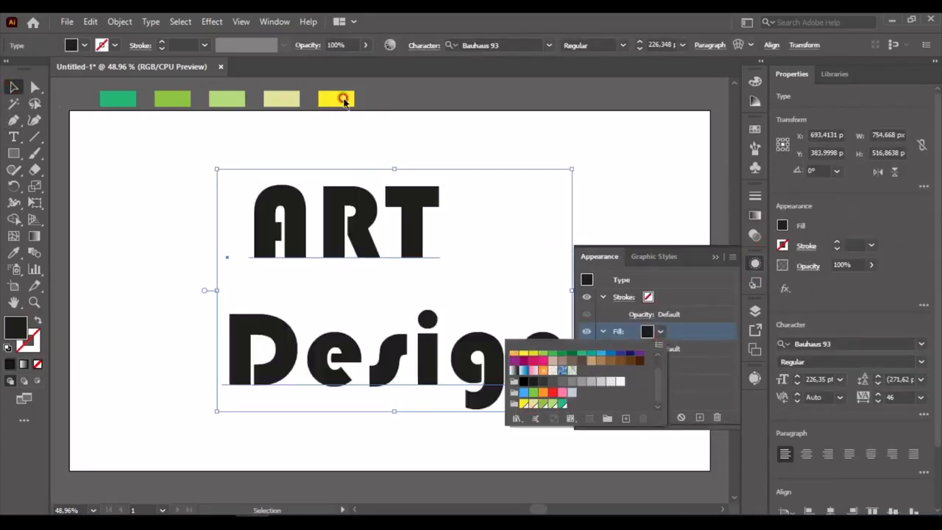
left_click(524, 405)
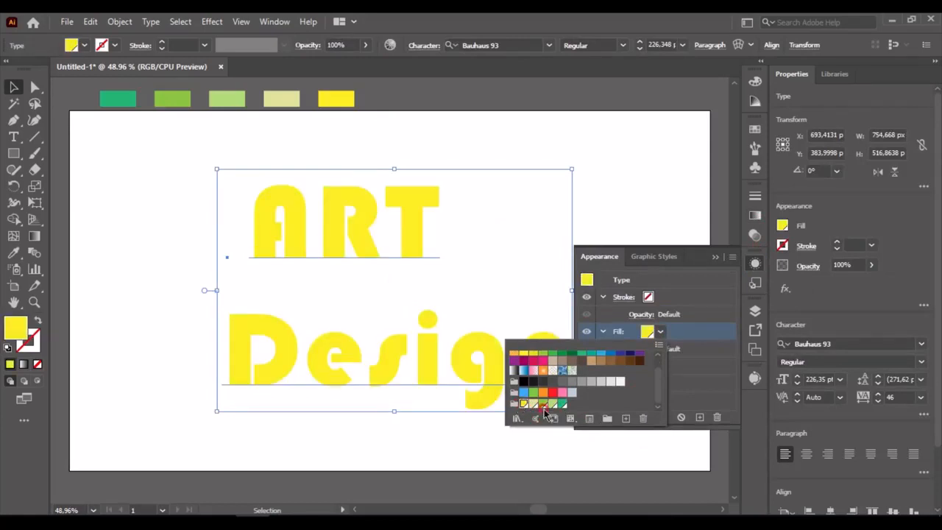
left_click(705, 294)
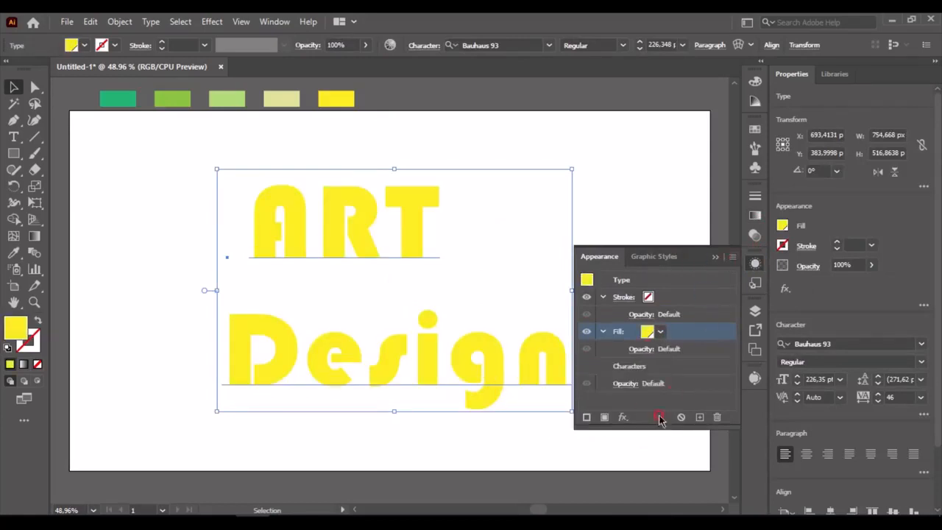
Apply a 3D Extrude & Bevel effect to the yellow fill, rotated 40° around X, 25° around Y and -37° around Z
left_click(659, 419)
mouse_move(711, 89)
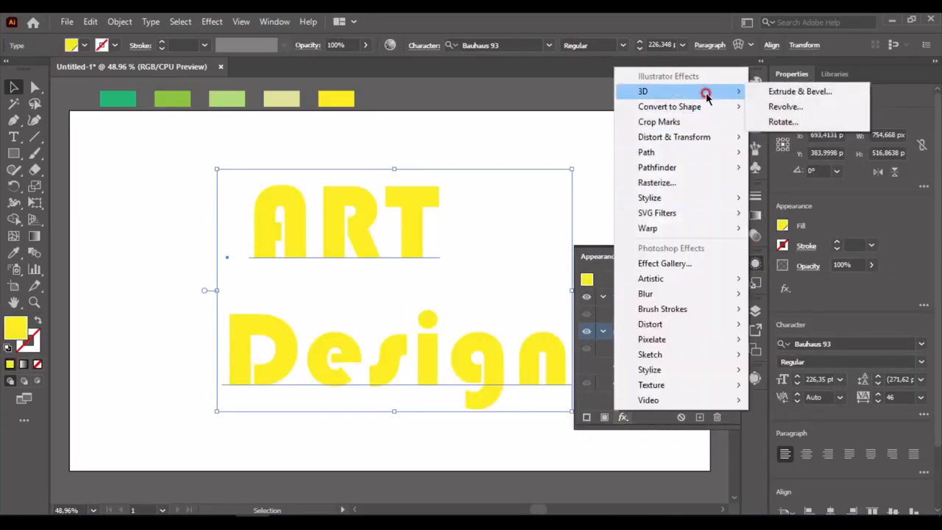
left_click(767, 94)
left_click_drag(439, 126, 556, 200)
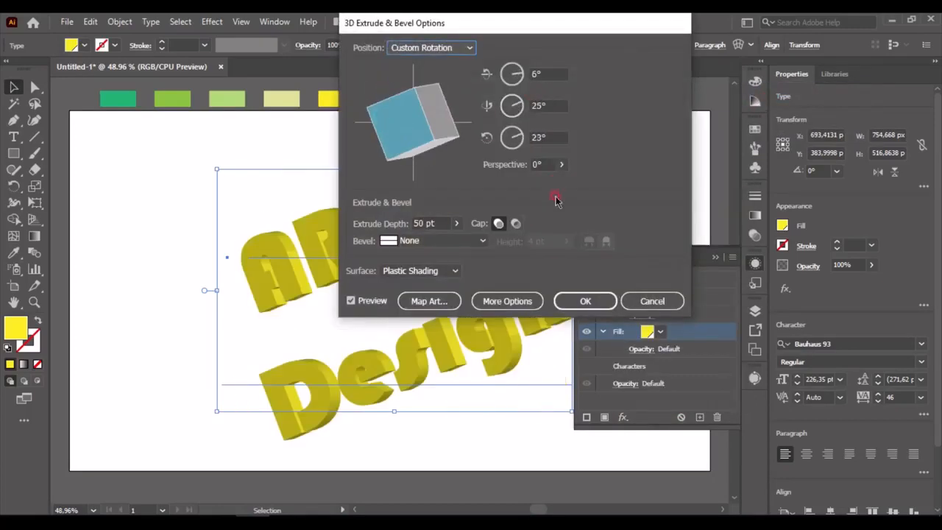
left_click_drag(525, 81, 515, 64)
left_click_drag(524, 141, 520, 146)
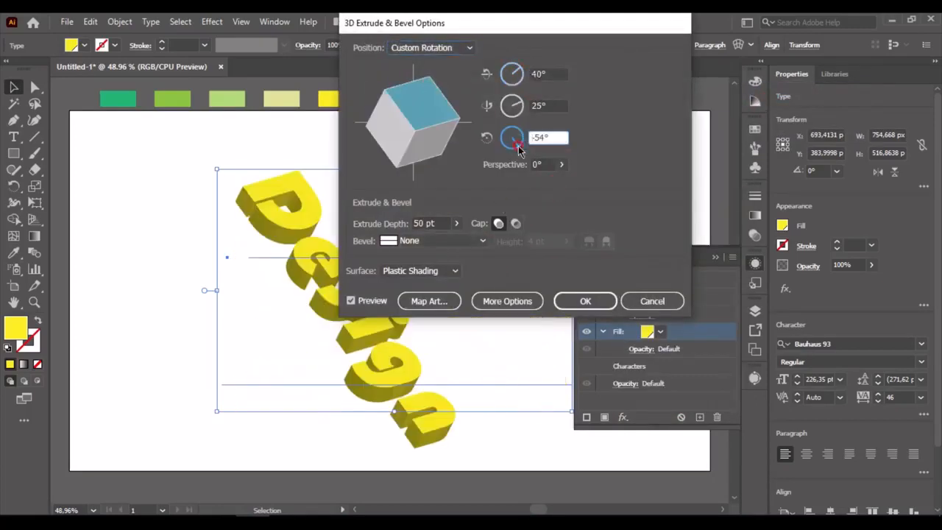
Reveal the extended lighting and shading options of the 3D effect and move its dialog clear of the text
left_click(484, 240)
left_click(485, 240)
left_click_drag(536, 17, 538, 17)
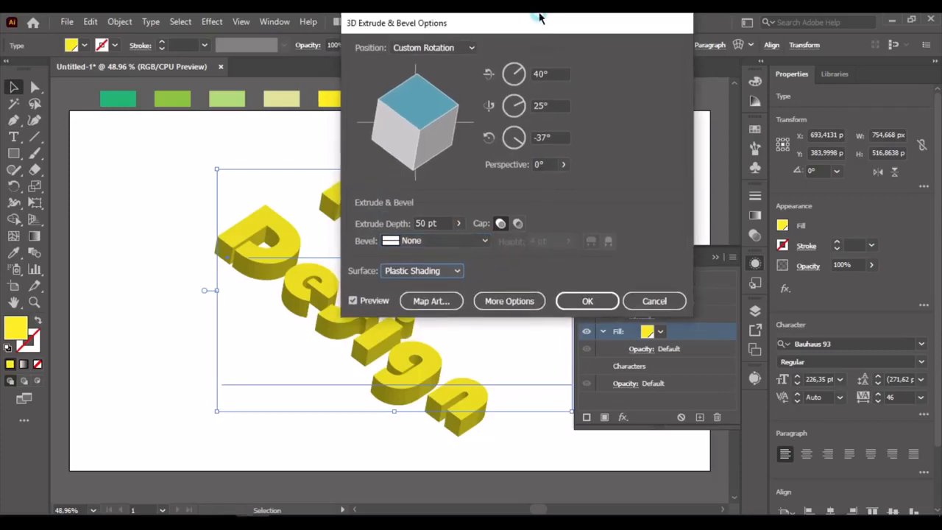
left_click(502, 303)
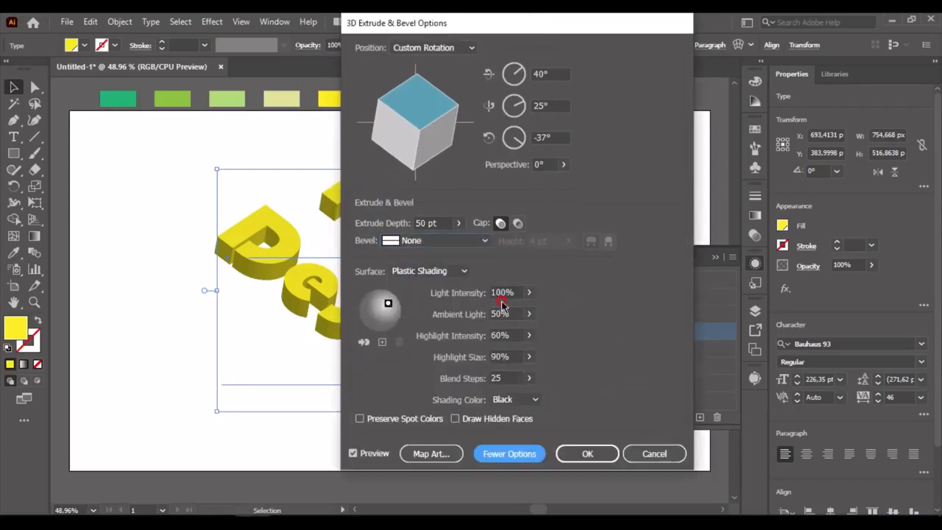
left_click_drag(479, 22, 643, 22)
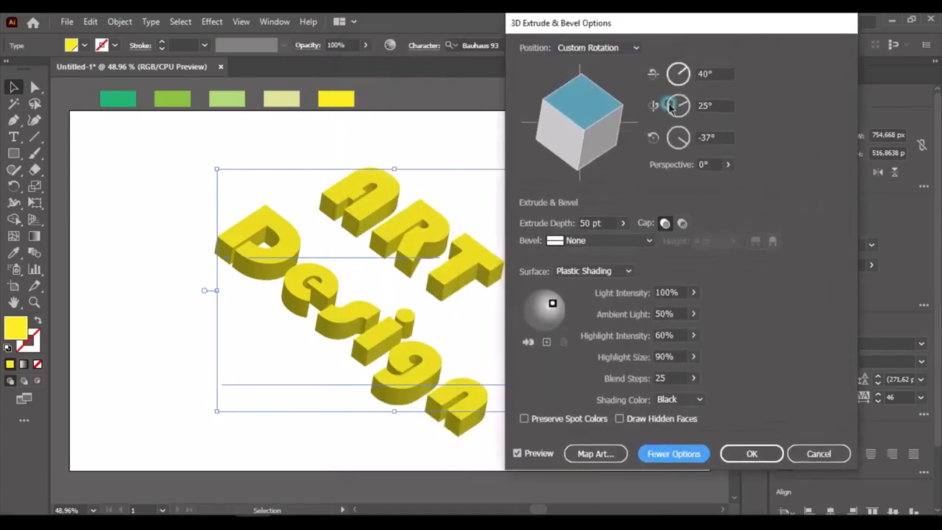
Set the 3D Extrude & Bevel position of the yellow fill to Isometric Top and apply the effect
left_click(674, 453)
left_click(635, 47)
left_click(612, 301)
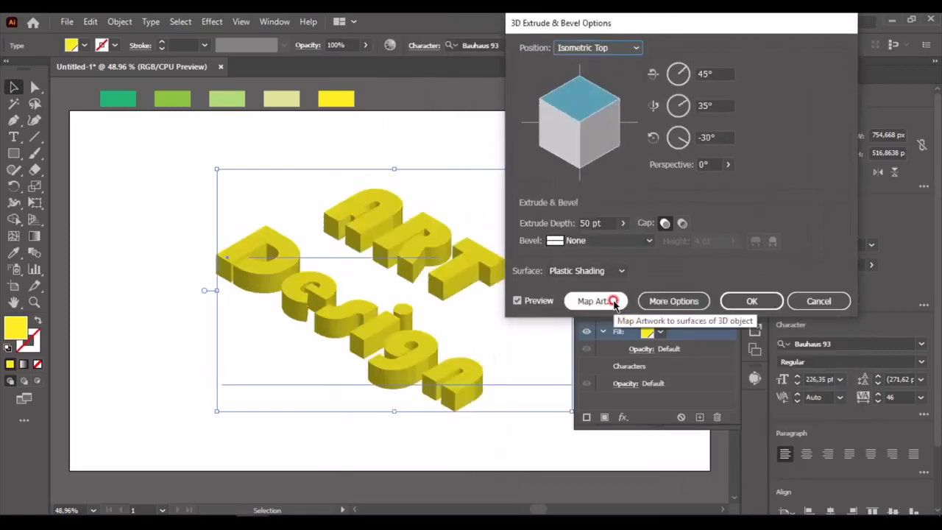
left_click(756, 304)
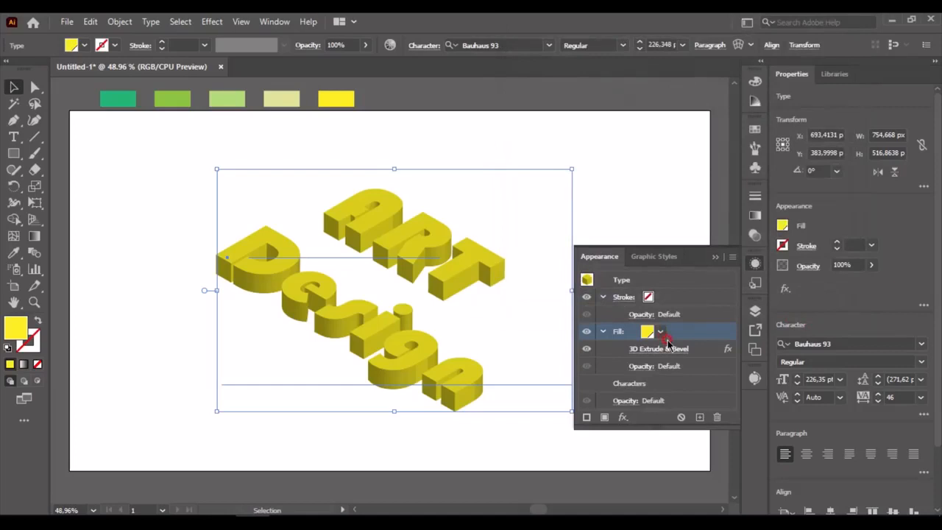
Enlarge the text object about its centre to about 817 by 560 px
left_click_drag(408, 249, 407, 250)
left_click(697, 237)
left_click(568, 410)
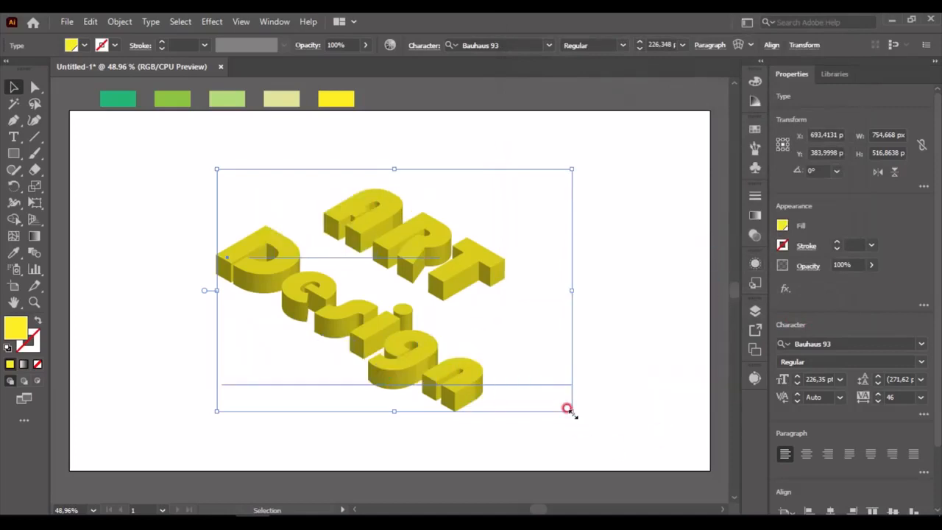
left_click_drag(572, 411, 701, 411)
left_click(375, 246)
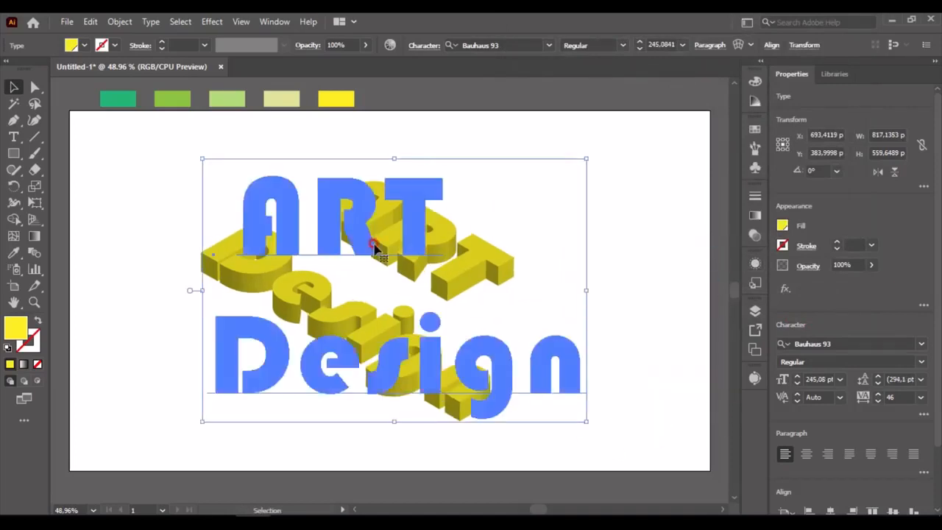
Add a new fill to the text object and colour it with the palette's pale yellow swatch
left_click(755, 264)
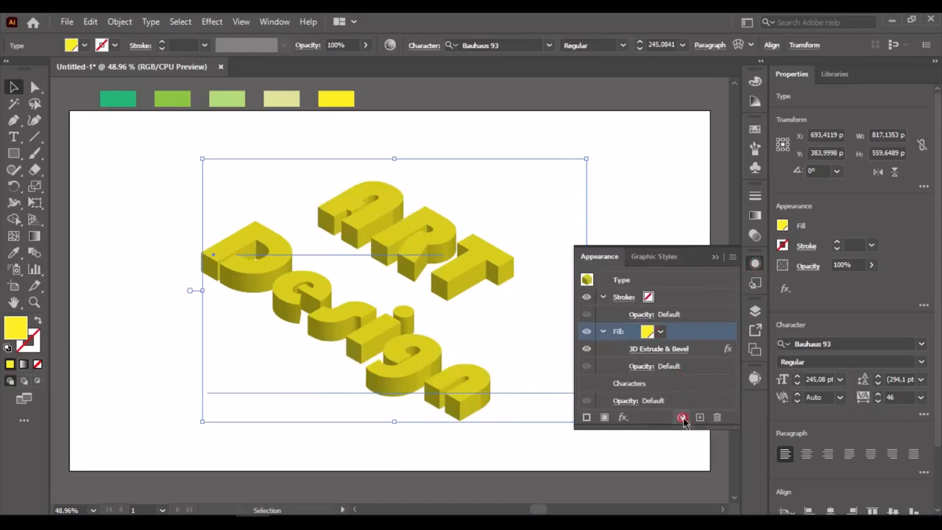
left_click(606, 420)
left_click(648, 332)
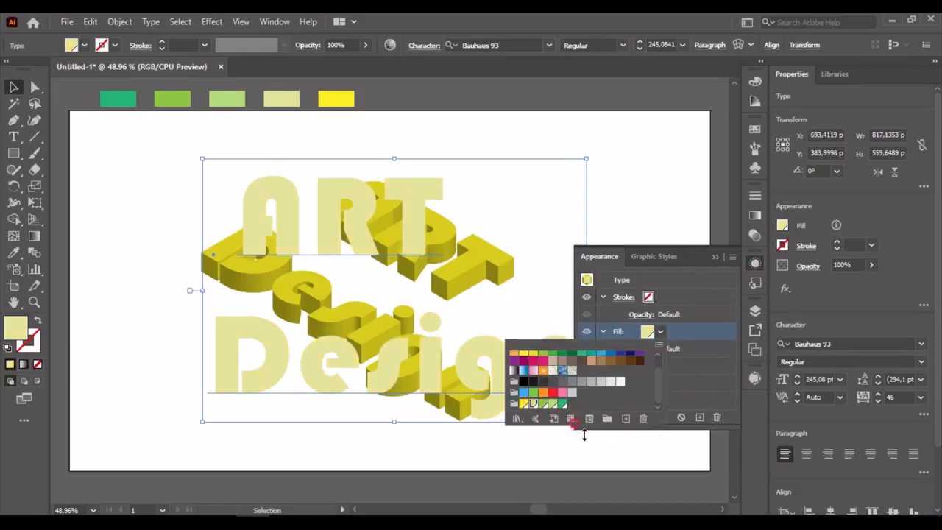
Apply a 3D Rotate effect to the pale yellow fill with the Isometric Top position
left_click(624, 417)
mouse_move(694, 93)
left_click(770, 123)
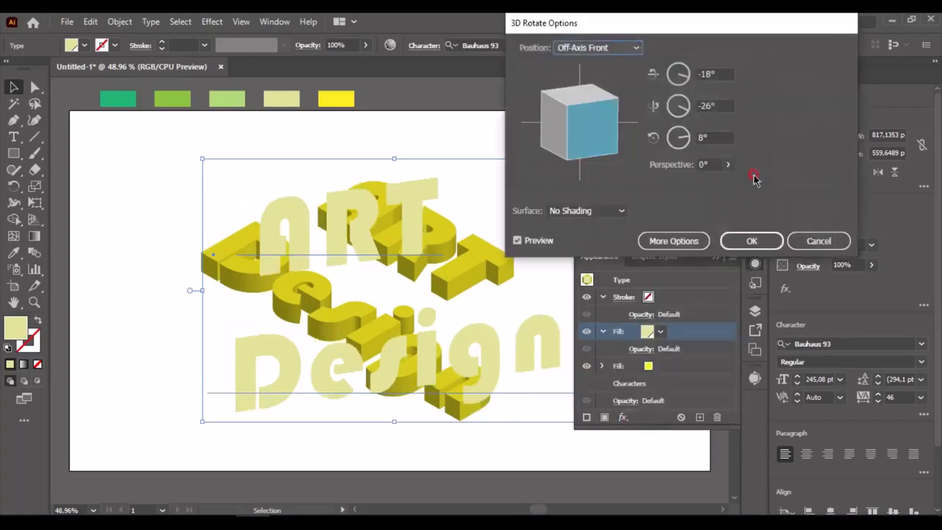
left_click(636, 47)
left_click(605, 300)
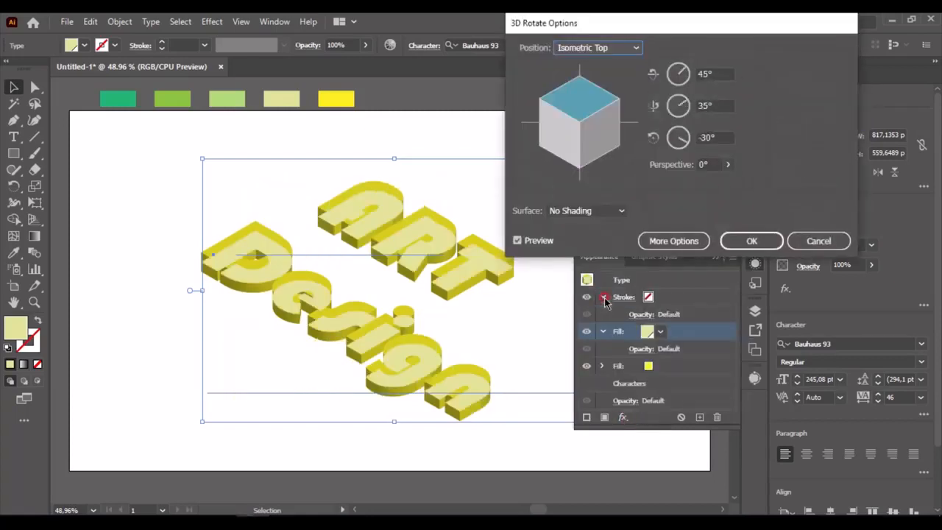
key("Return")
left_click(623, 418)
mouse_move(688, 137)
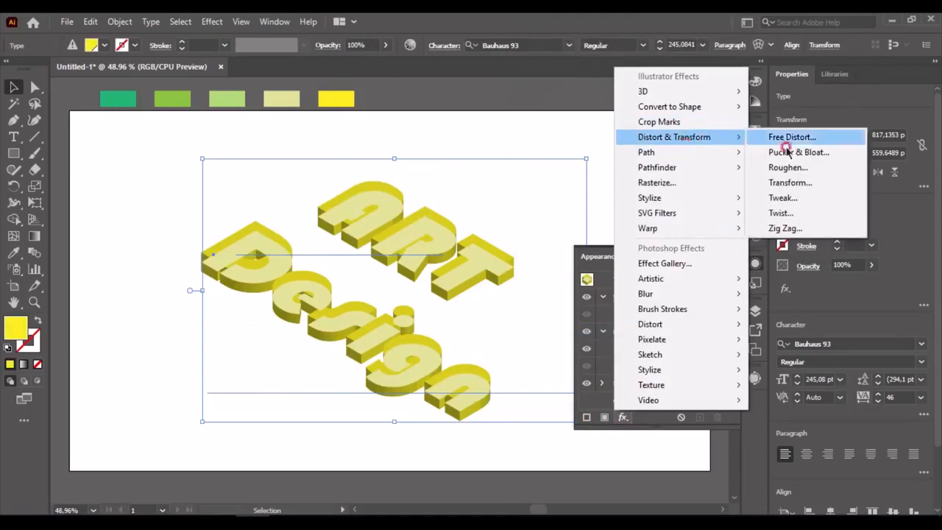
left_click(790, 182)
left_click(829, 173)
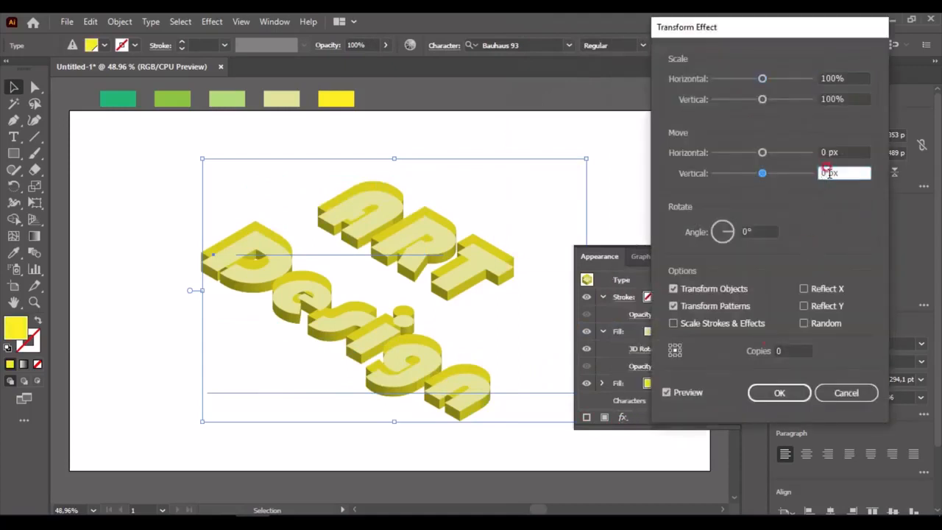
key("Down")
key("Down")
key("Down")
key("Down")
key("Down")
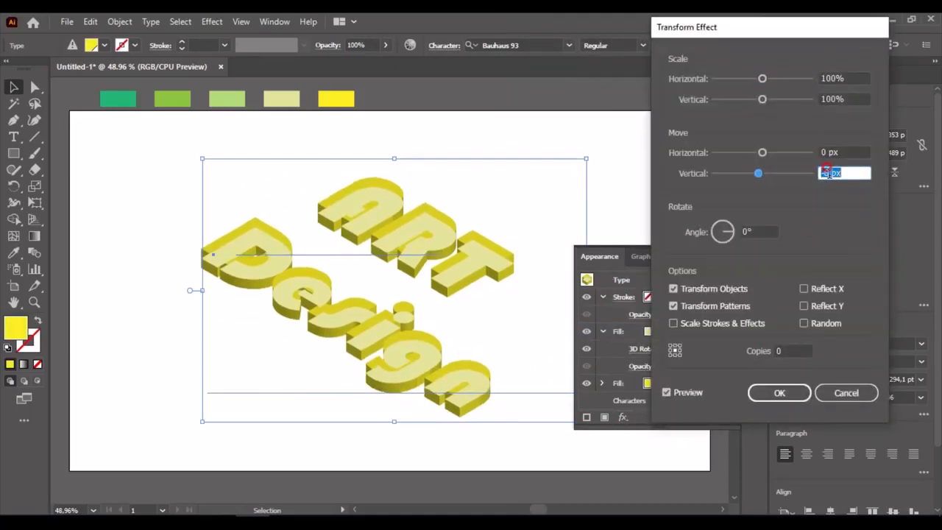
left_click(847, 392)
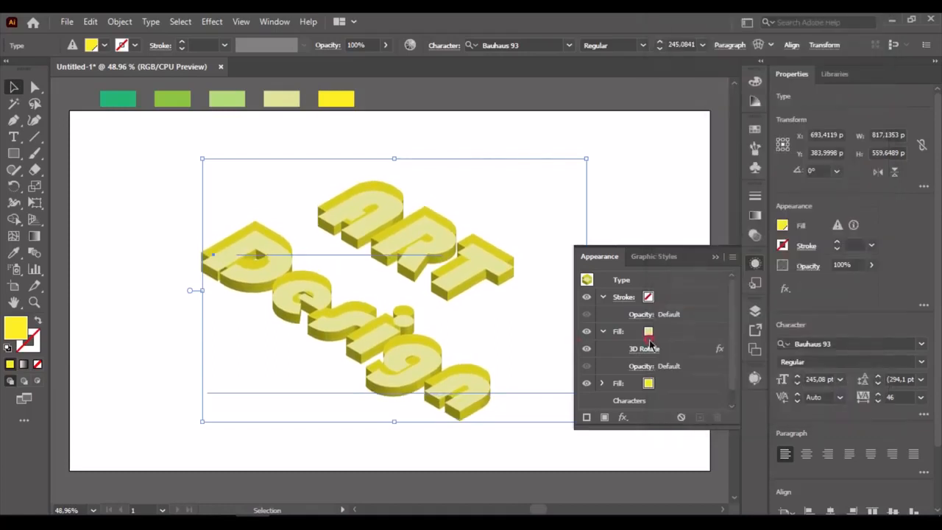
Apply a Transform effect to the pale yellow fill with a vertical move of -20 px
left_click(656, 333)
left_click(623, 418)
left_click(790, 183)
left_click(830, 173)
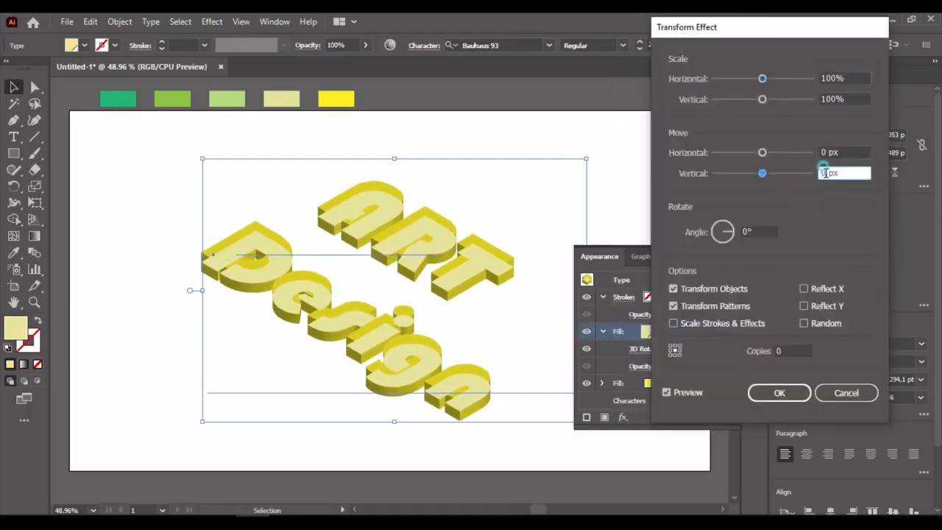
key("shift+Down")
key("shift+Down")
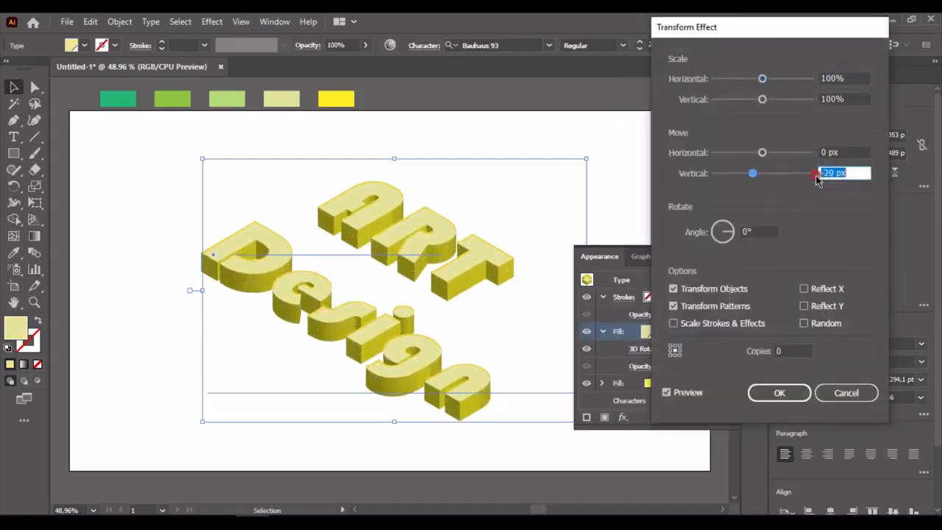
left_click(778, 391)
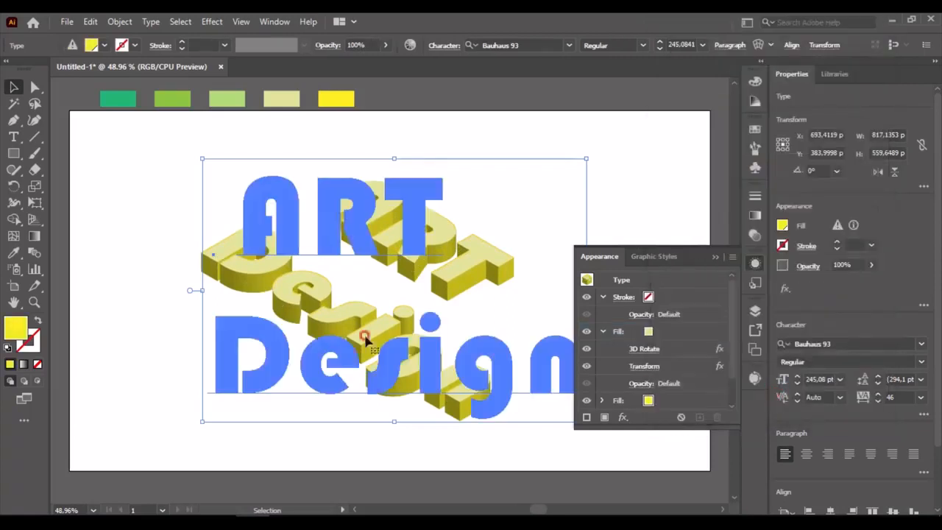
Duplicate the yellow extruded fill and recolour one copy with the green R=34 G=181 B=115 swatch
left_click(734, 391)
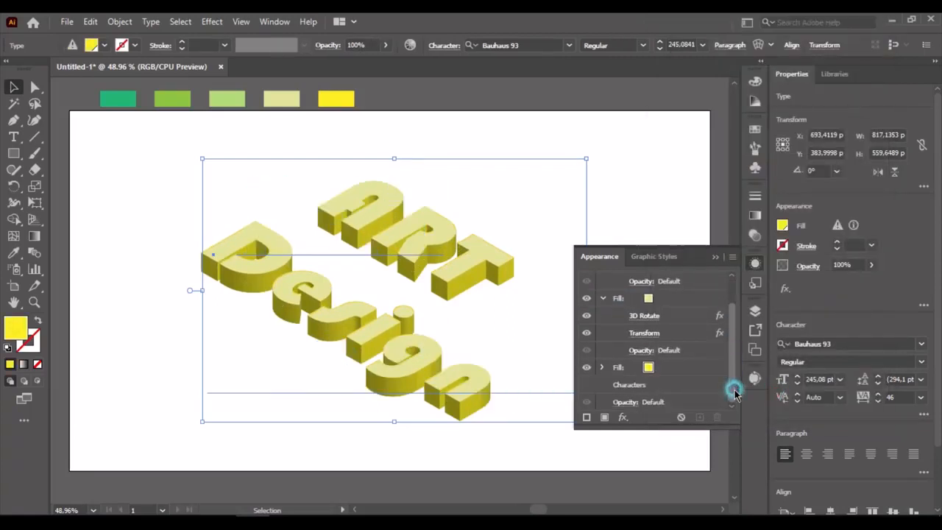
left_click(626, 367)
left_click(699, 418)
left_click(734, 396)
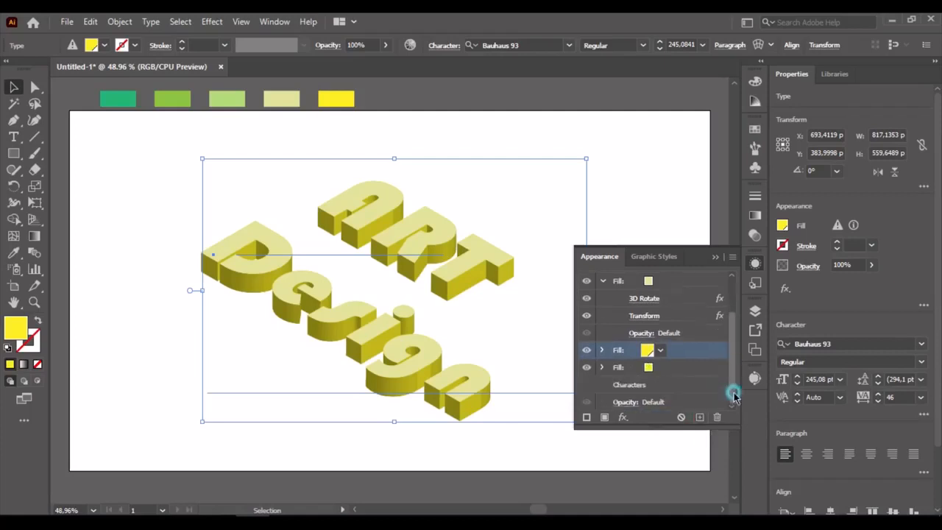
left_click(648, 367)
left_click(561, 423)
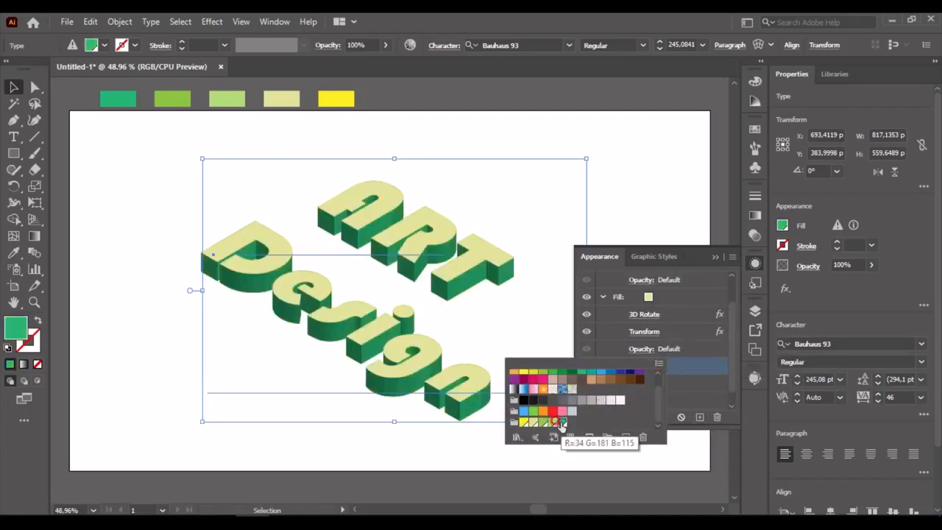
Move the green extruded fill below the yellow one in the text's appearance stack
left_click(735, 375)
left_click_drag(635, 385, 626, 356)
left_click(666, 379)
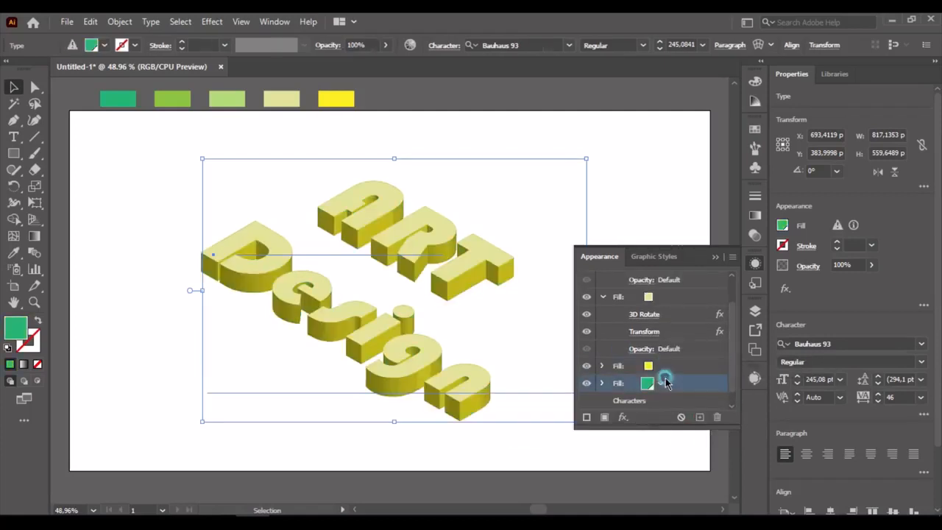
Apply a Transform effect to the green fill with a vertical move of 24 px
left_click(623, 417)
mouse_move(734, 135)
left_click(791, 207)
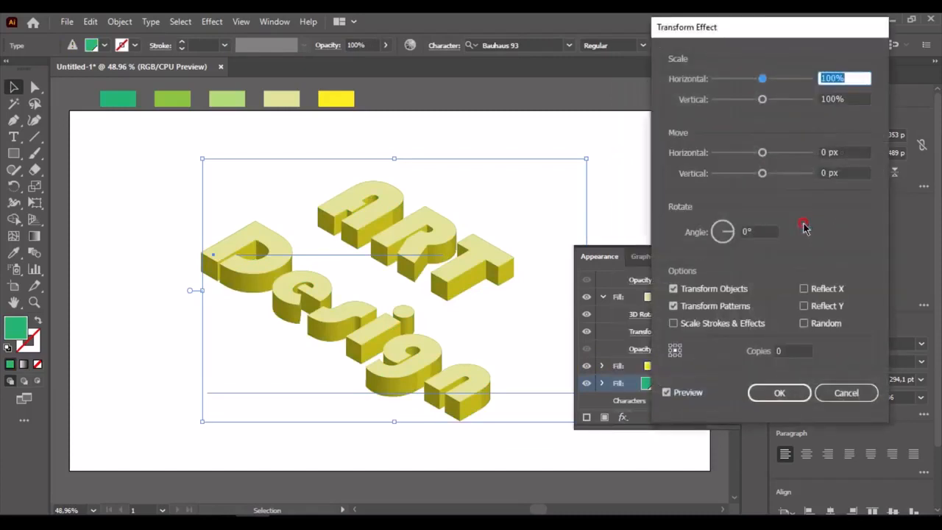
left_click(825, 171)
key("Down")
key("Down")
key("Down")
key("Down")
key("Down")
key("Up")
key("Up")
key("Up")
key("Up")
key("Up")
key("Up")
key("Up")
key("Up")
key("Up")
key("Up")
key("Up")
key("Up")
key("Up")
key("Up")
key("Up")
key("Up")
key("Up")
key("Up")
key("Up")
key("Up")
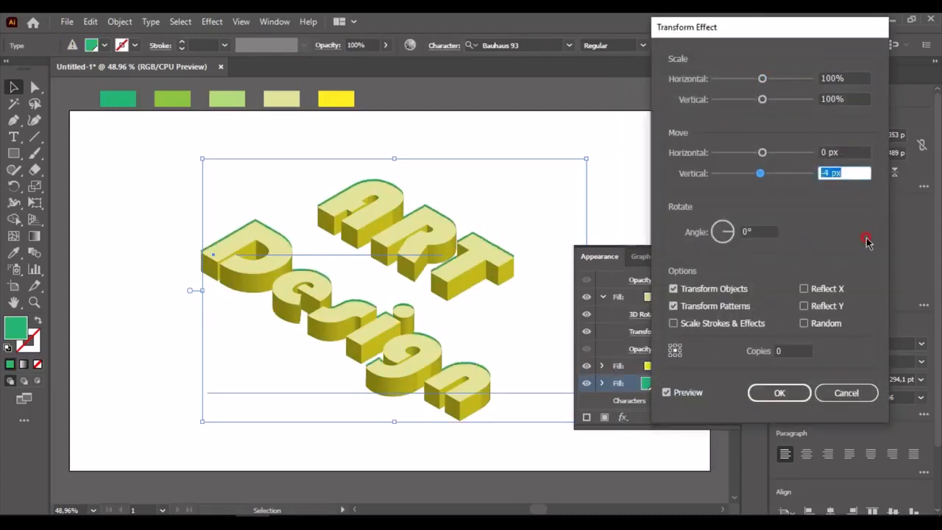
key("Up")
key("Up")
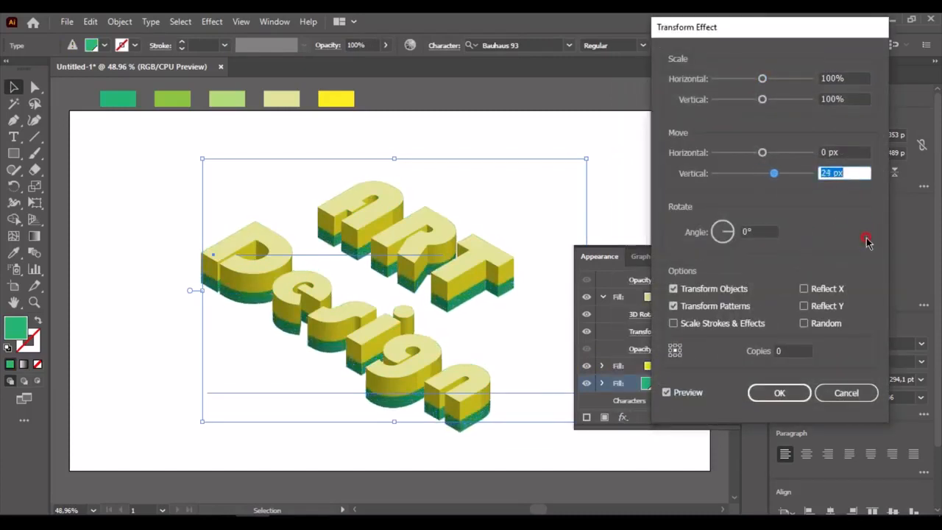
left_click(777, 392)
Add a new fill below the green one and colour it black
left_click_drag(730, 382, 734, 407)
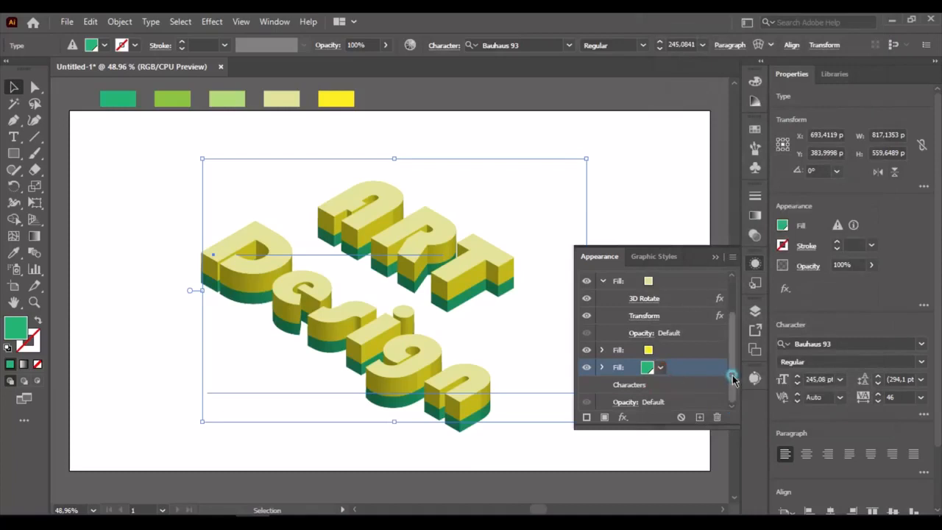
left_click(605, 418)
left_click(660, 400)
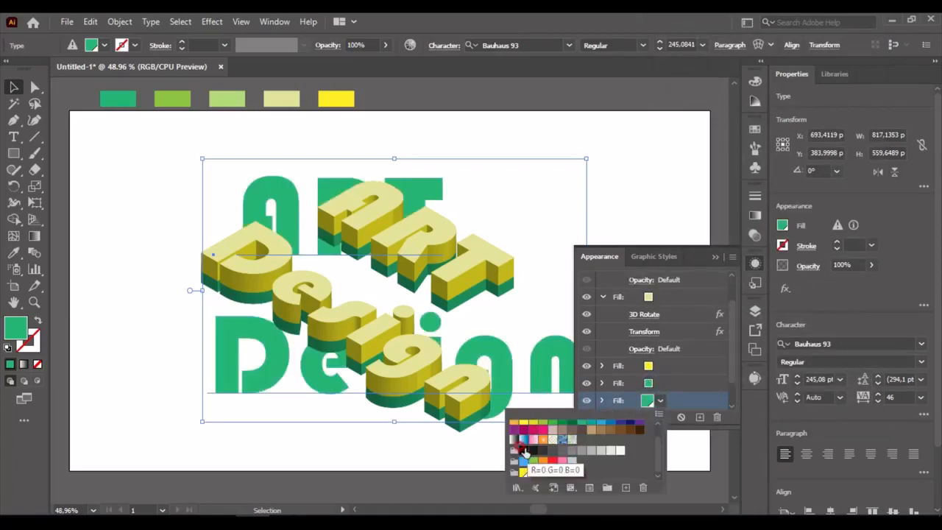
left_click(523, 450)
Apply an Offset Path effect of 7 px with Miter joins to the black fill
scroll(732, 393, "down", 2)
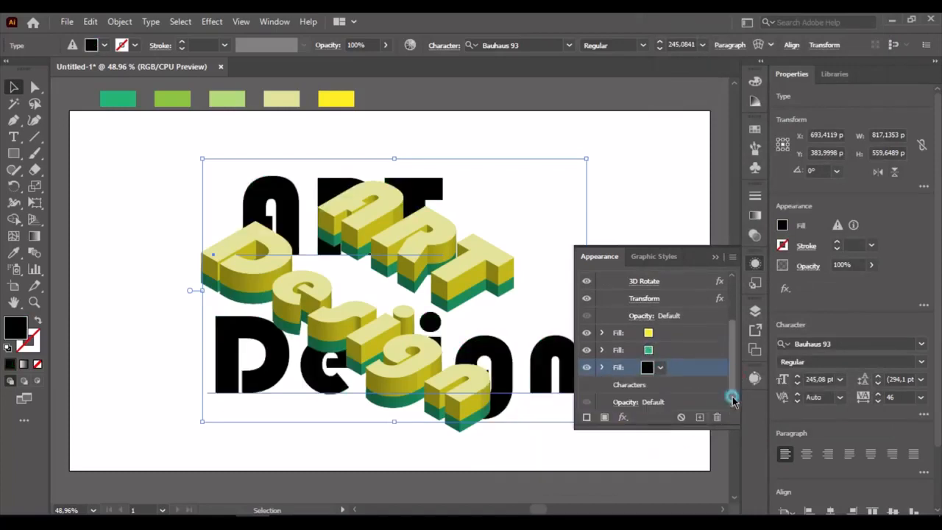
left_click(623, 417)
mouse_move(683, 140)
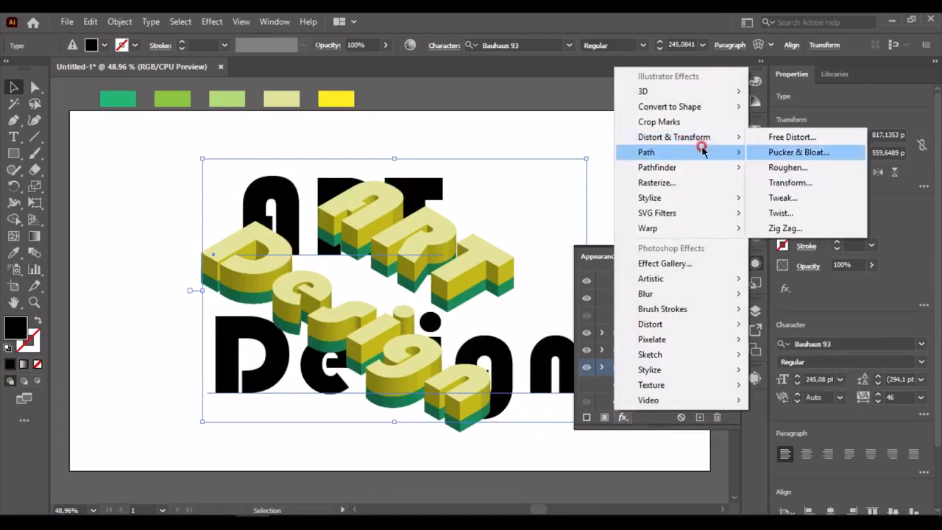
mouse_move(663, 152)
left_click(792, 153)
left_click(585, 220)
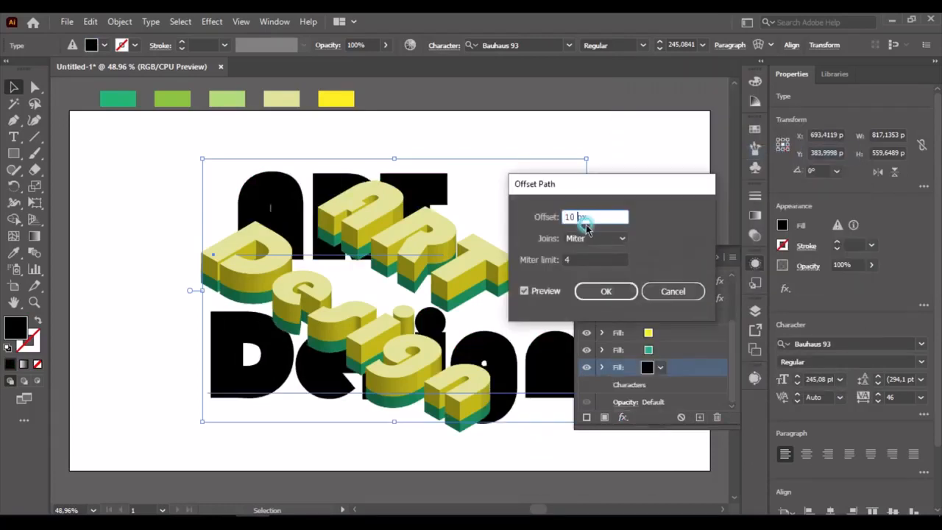
key("Down")
key("Down")
key("Down")
key("Down")
key("Up")
key("Up")
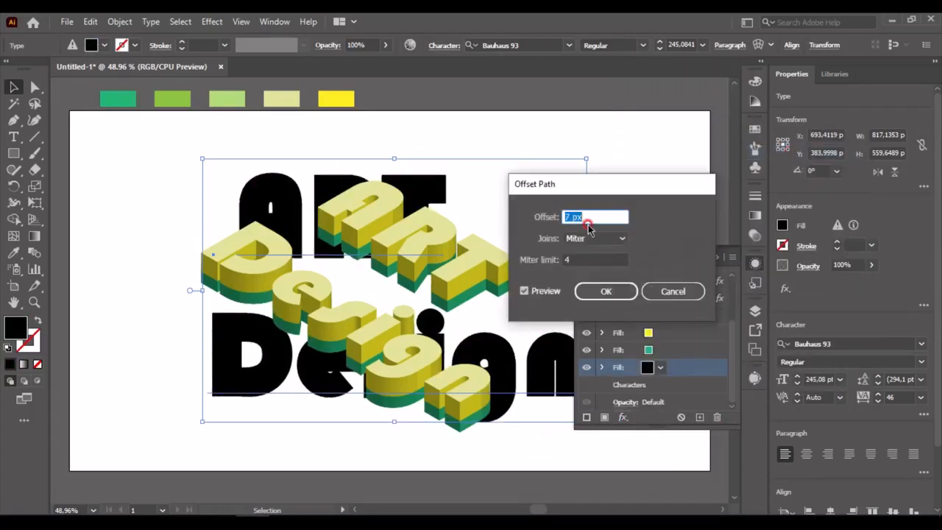
left_click(623, 297)
Apply a 3D Rotate effect to the black fill with the Isometric Top position
left_click(623, 417)
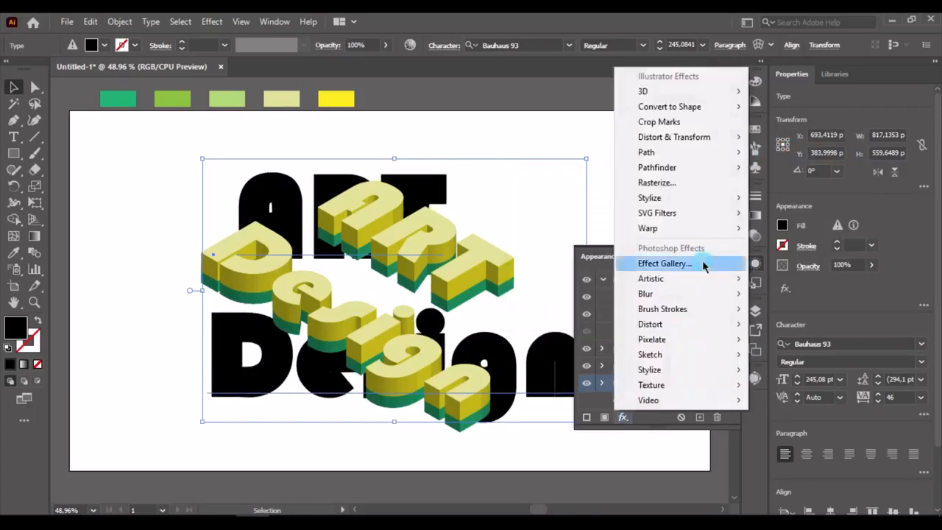
mouse_move(718, 91)
left_click(782, 123)
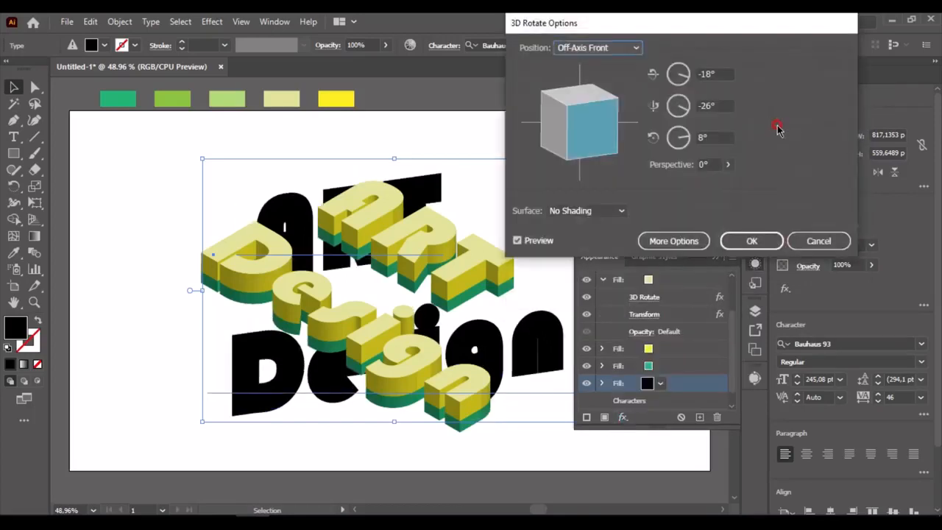
left_click(626, 48)
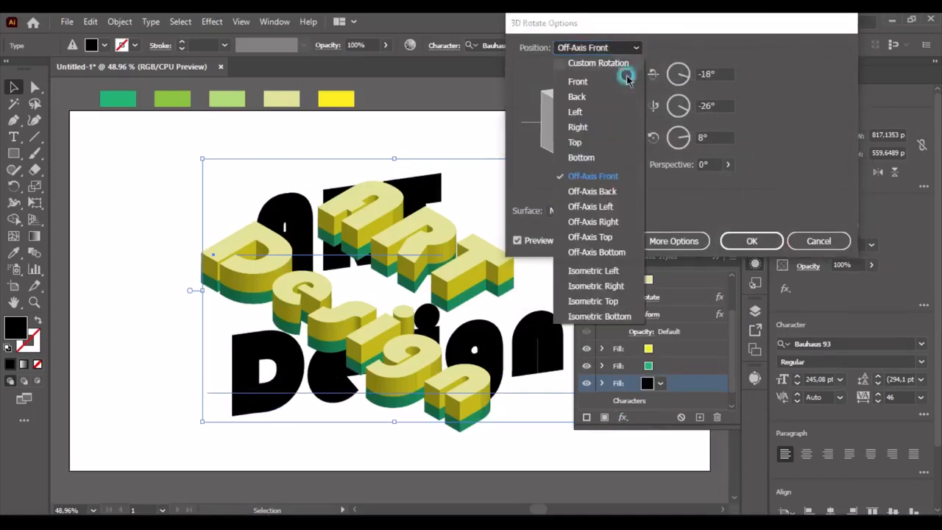
left_click(618, 302)
left_click(752, 241)
Apply a Transform effect to the black fill with a horizontal move of -10 px and a vertical move of 41 px
left_click(623, 417)
mouse_move(685, 137)
left_click(781, 182)
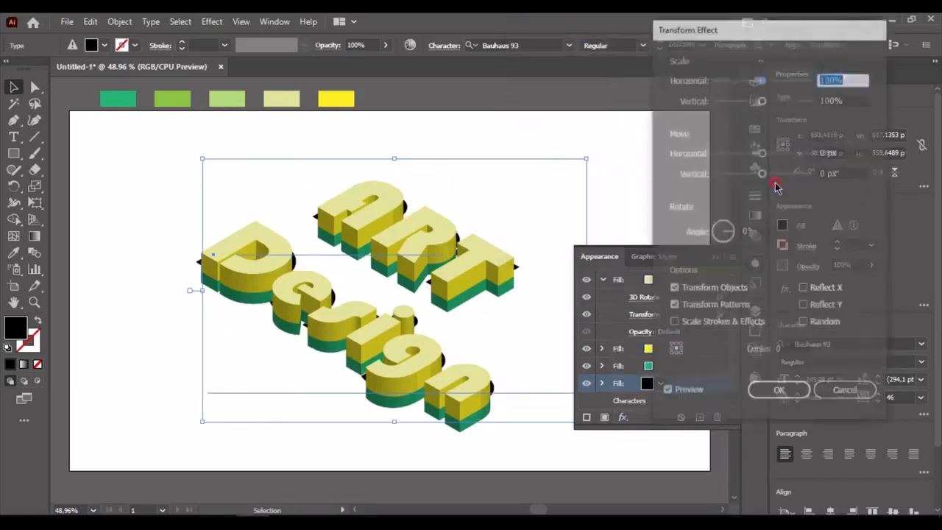
left_click(824, 152)
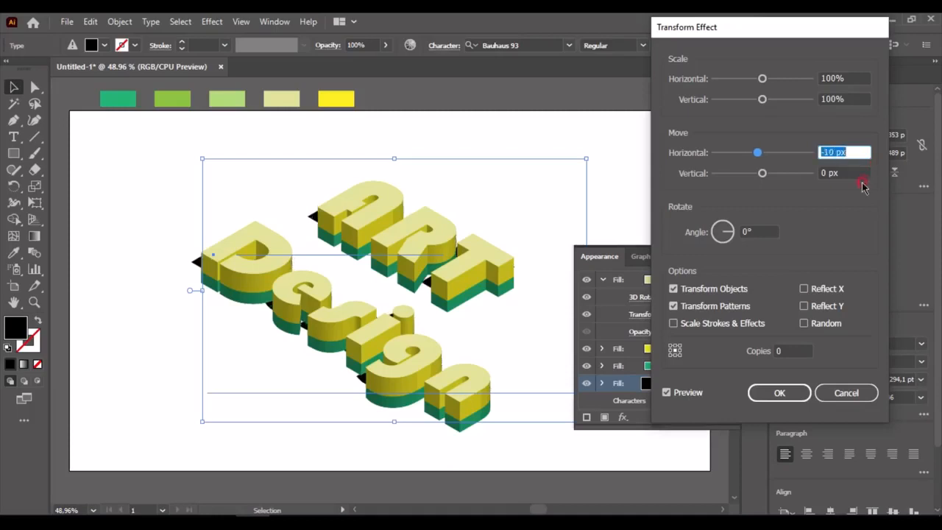
left_click(828, 173)
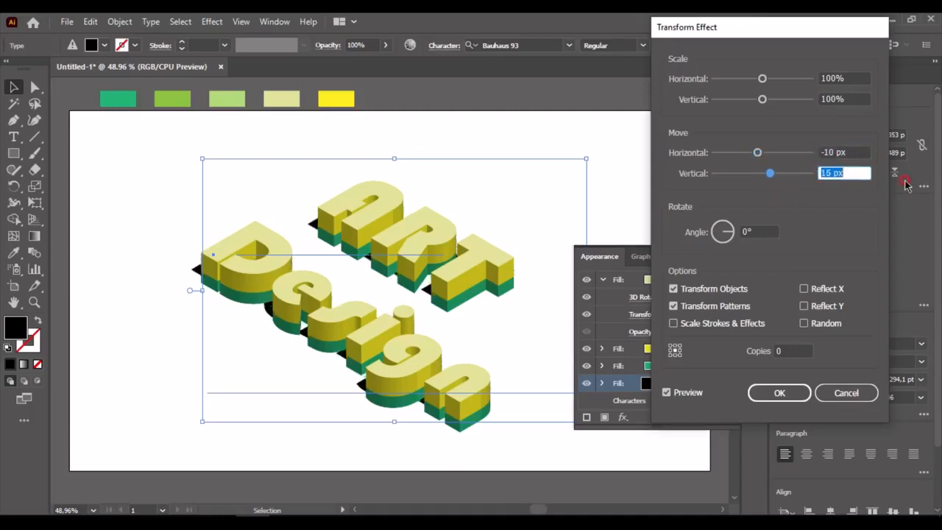
key("Up")
key("Up")
key("Up")
key("Up")
key("Up")
key("Up")
key("Up")
key("Up")
key("Up")
key("Up")
key("Up")
key("Up")
key("Up")
key("Up")
key("Up")
key("Up")
key("Up")
key("Up")
key("Up")
key("Up")
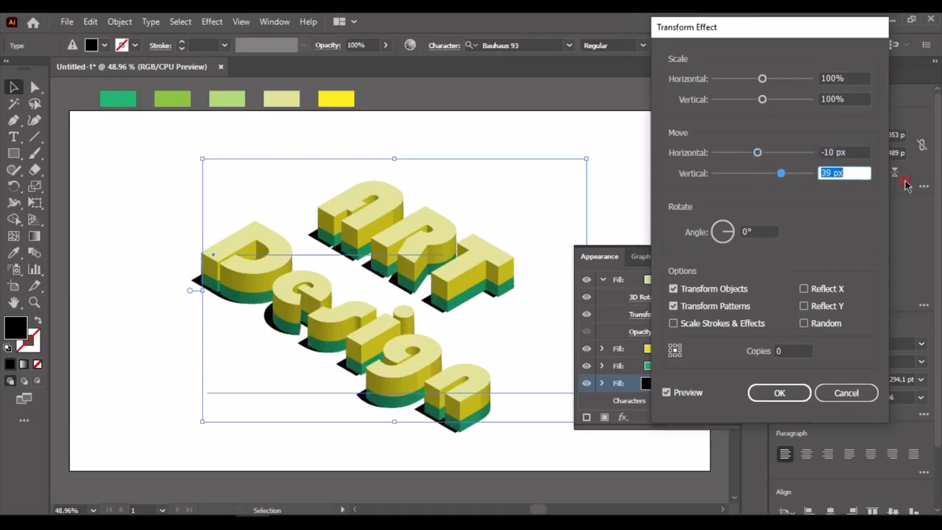
key("Up")
key("Up")
Change the black fill's Transform move to -16 px horizontally and 30 px vertically, and apply the effect
left_click(852, 153)
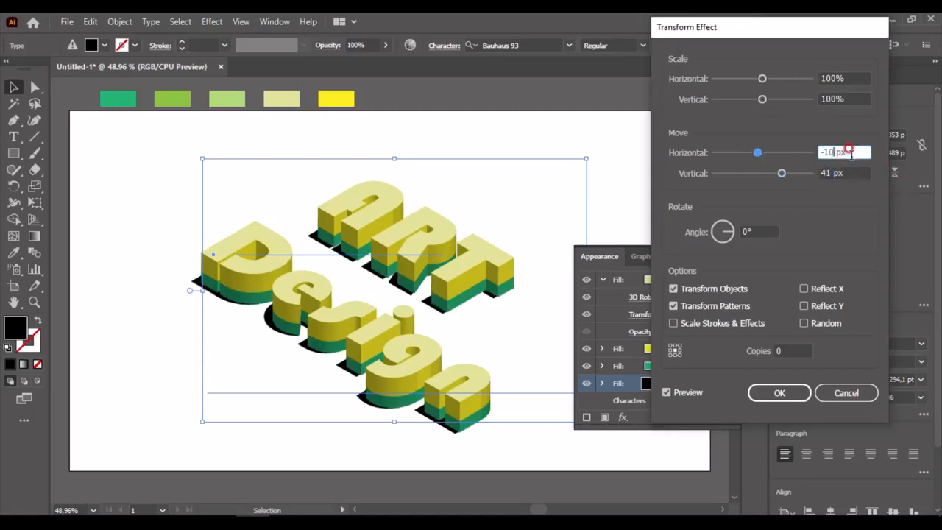
key("Down")
key("Down")
key("Down")
key("Down")
key("Down")
key("Down")
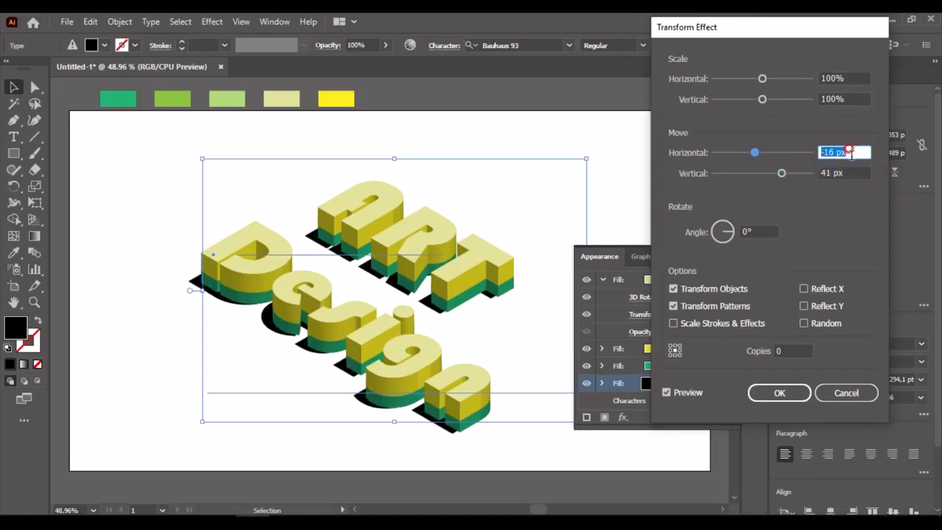
left_click(830, 172)
key("Down")
key("Down")
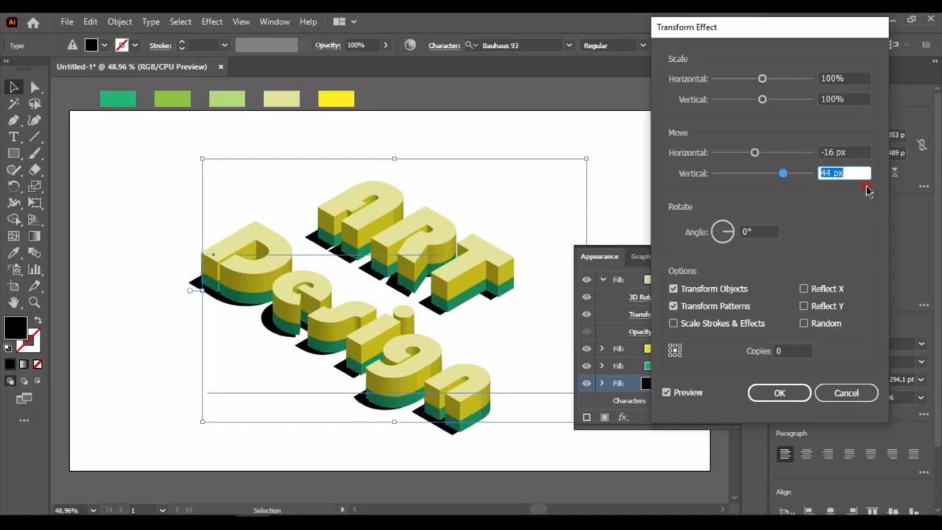
key("Down")
key("Down")
key("Down")
key("Down")
key("Down")
key("Down")
key("Down")
key("Down")
key("Down")
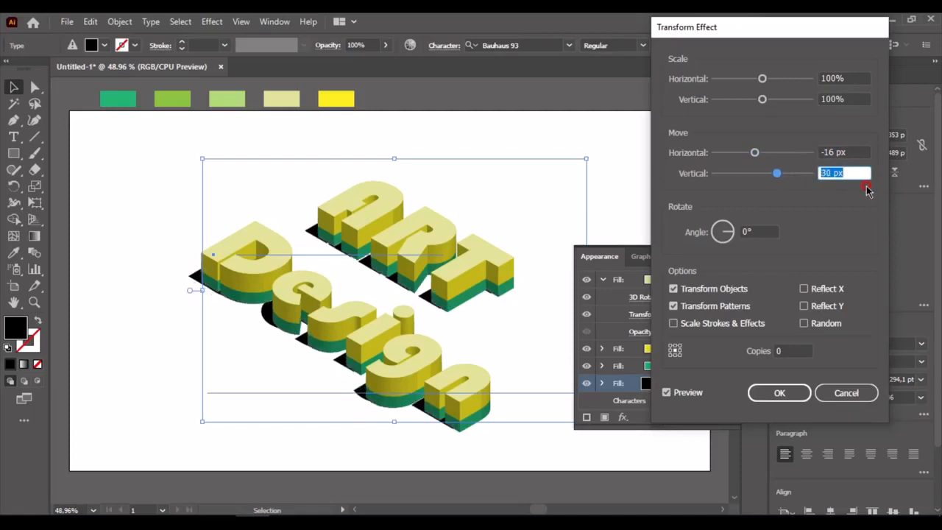
left_click(795, 396)
Apply a Gaussian Blur effect with a radius of 9.9 pixels to the black fill
left_click(623, 417)
left_click(780, 295)
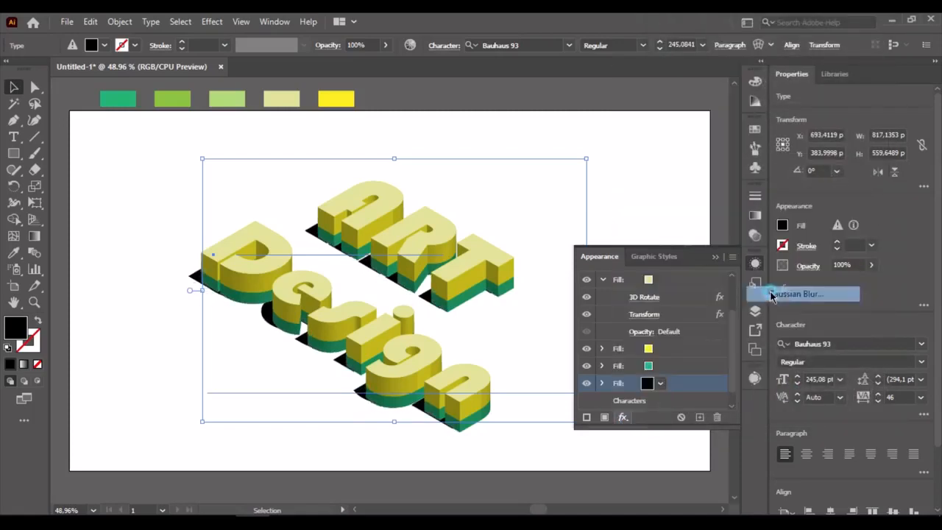
left_click_drag(573, 254, 583, 252)
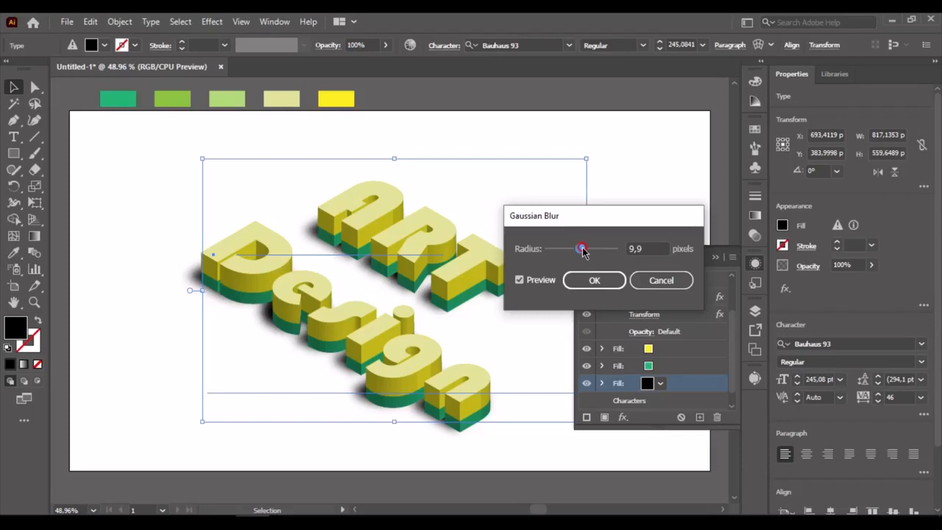
left_click(592, 290)
left_click(623, 418)
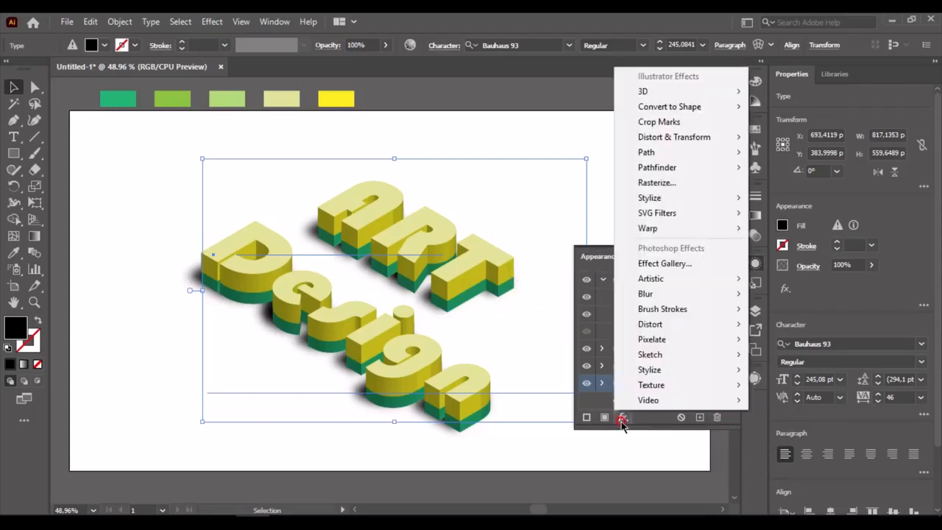
mouse_move(648, 199)
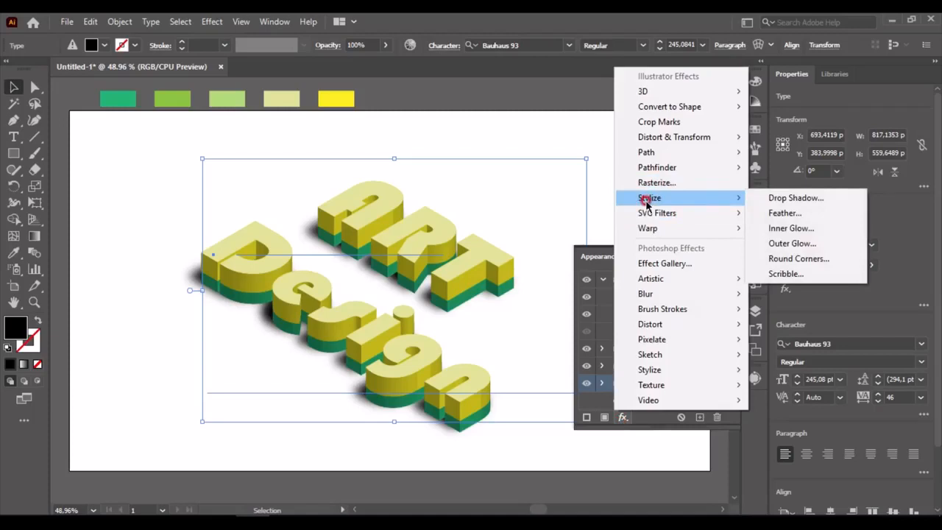
mouse_move(642, 278)
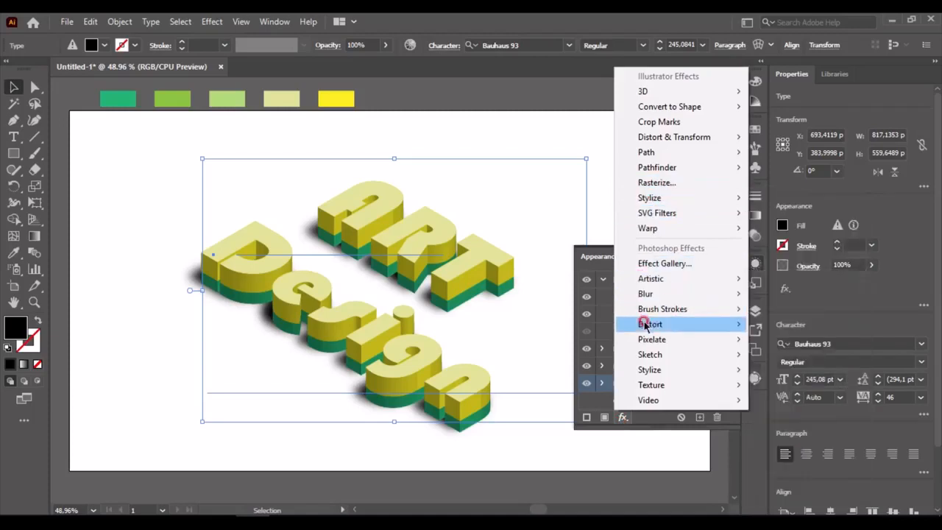
left_click(601, 118)
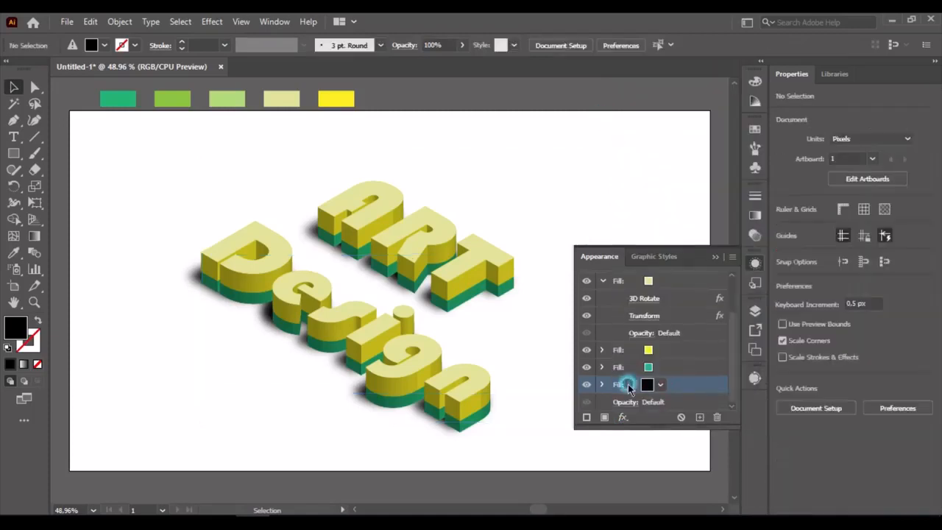
left_click(753, 235)
left_click(642, 213)
left_click(626, 263)
left_click(712, 189)
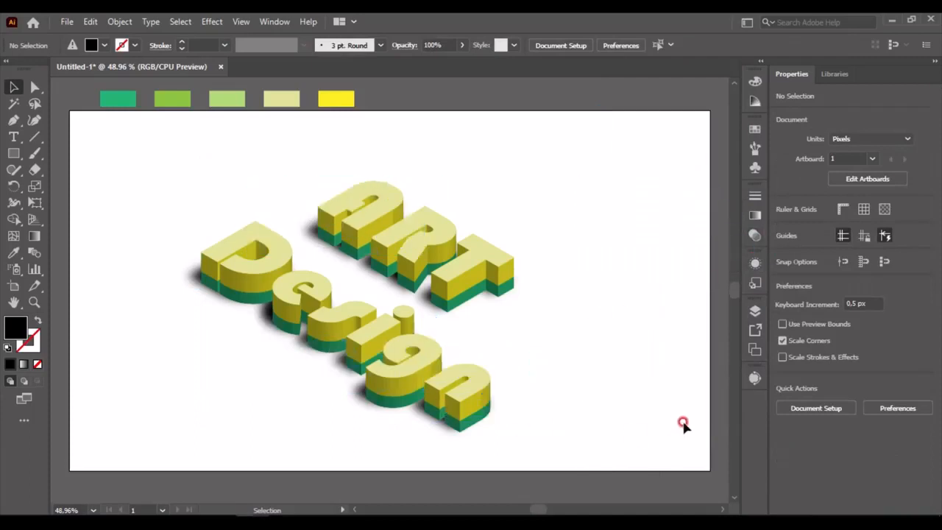
Replace the word "ART" with "fill" in the 3D text object
left_click(446, 279)
left_click(14, 136)
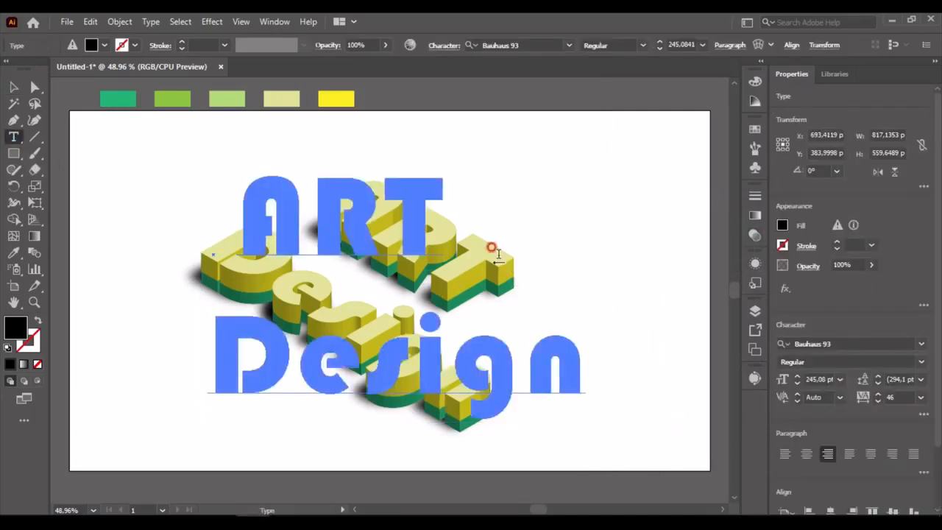
left_click(498, 254)
key("BackSpace")
key("BackSpace")
key("BackSpace")
type("fill")
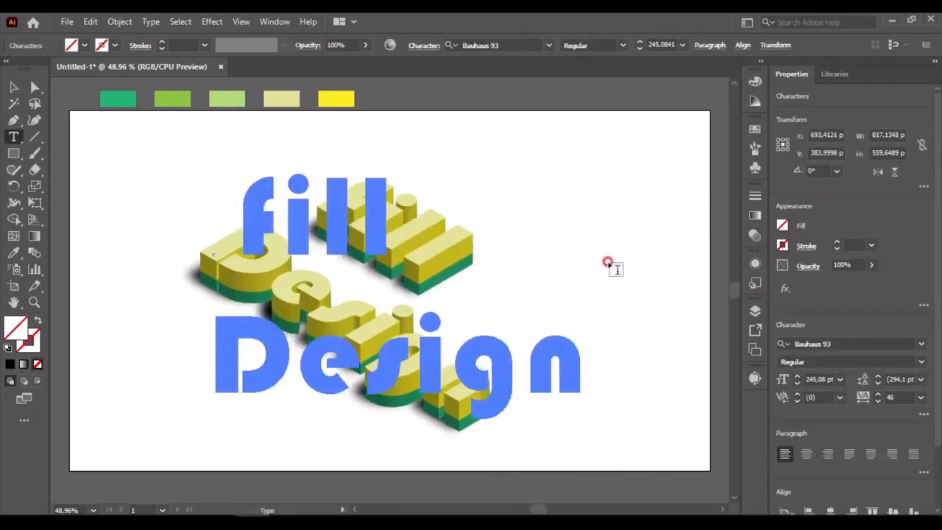
key("Escape")
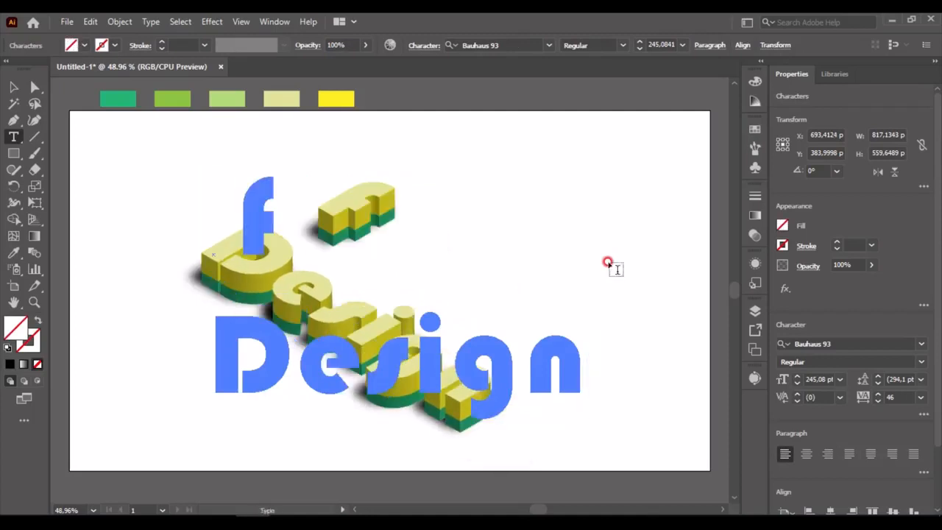
Undo the wording change in the 3D text, end text editing and deselect it
key("ctrl+z")
key("ctrl+z")
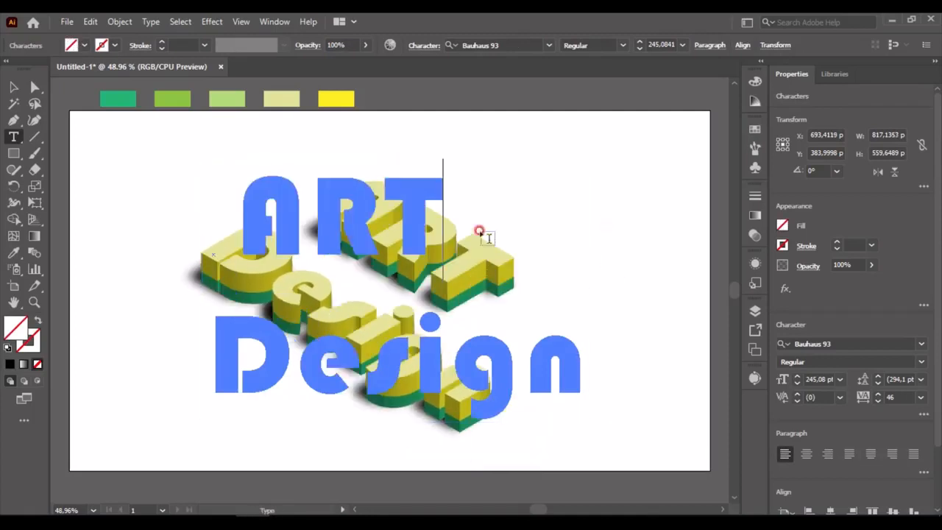
key("Escape")
left_click(416, 92)
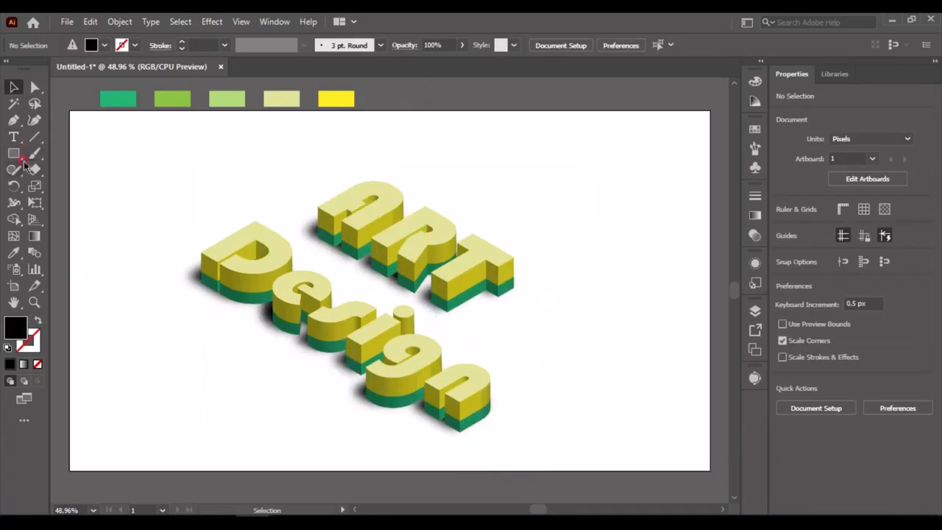
Add a new layer and place it below Layer 1
left_click(13, 120)
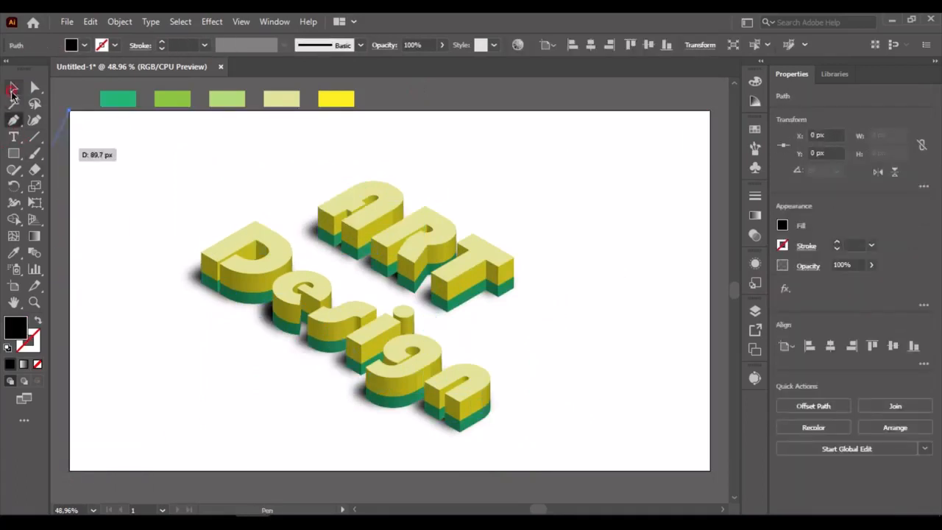
key("v")
left_click(755, 310)
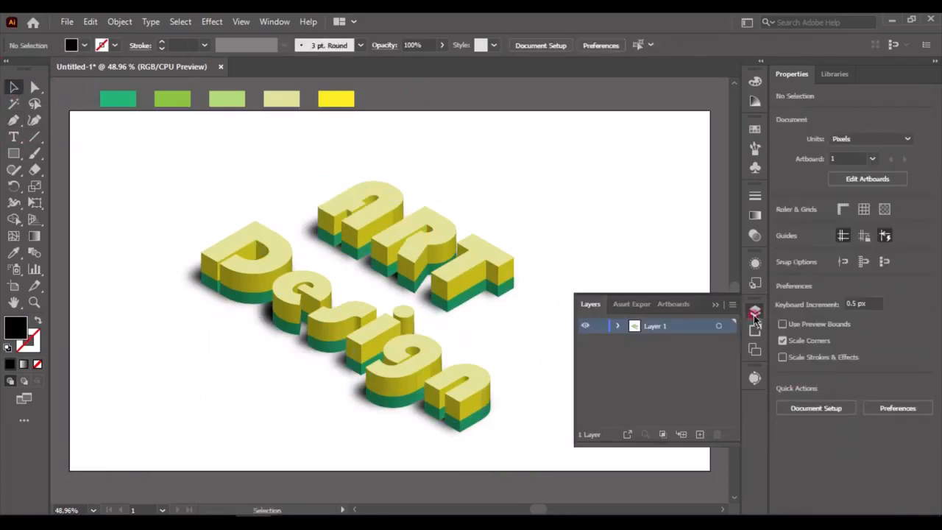
left_click(699, 435)
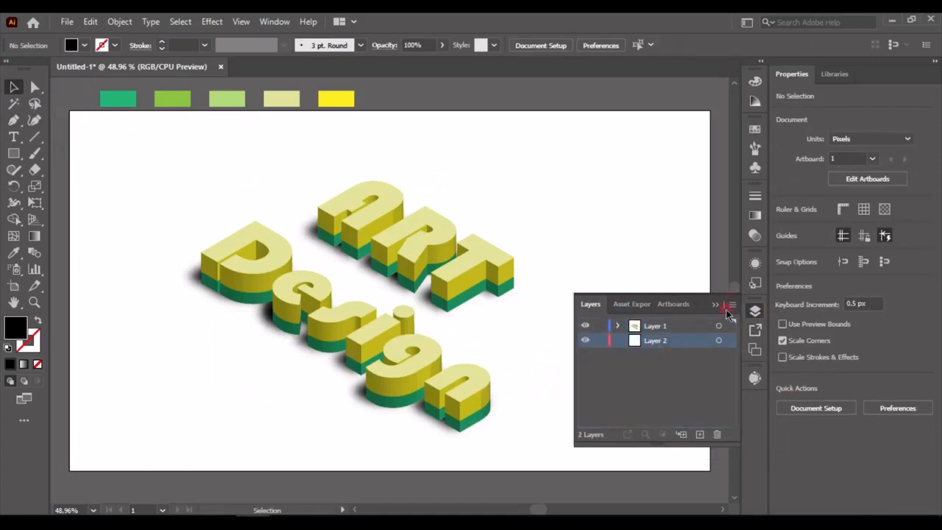
left_click(756, 310)
Draw a closed black shape with the Pen tool covering the artboard except for an angled area in its upper right
left_click(14, 121)
left_click(70, 471)
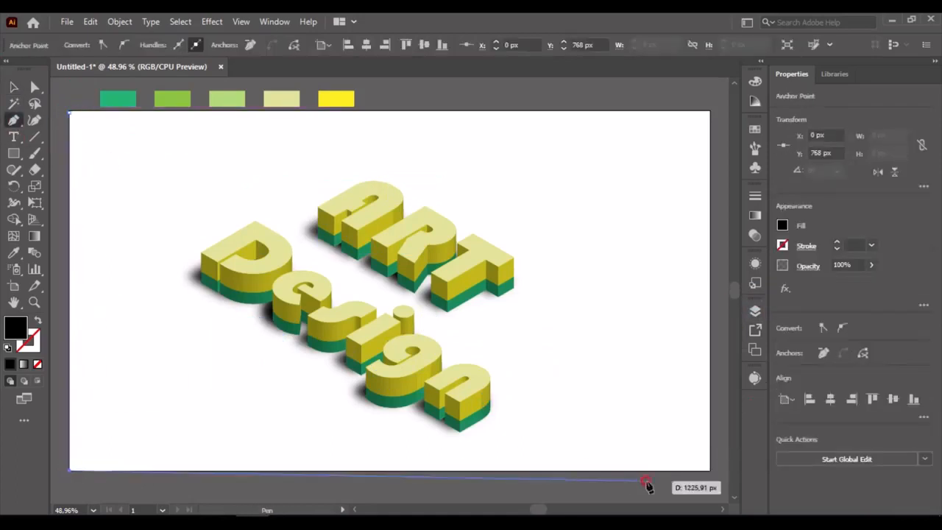
left_click(711, 469)
left_click(711, 241)
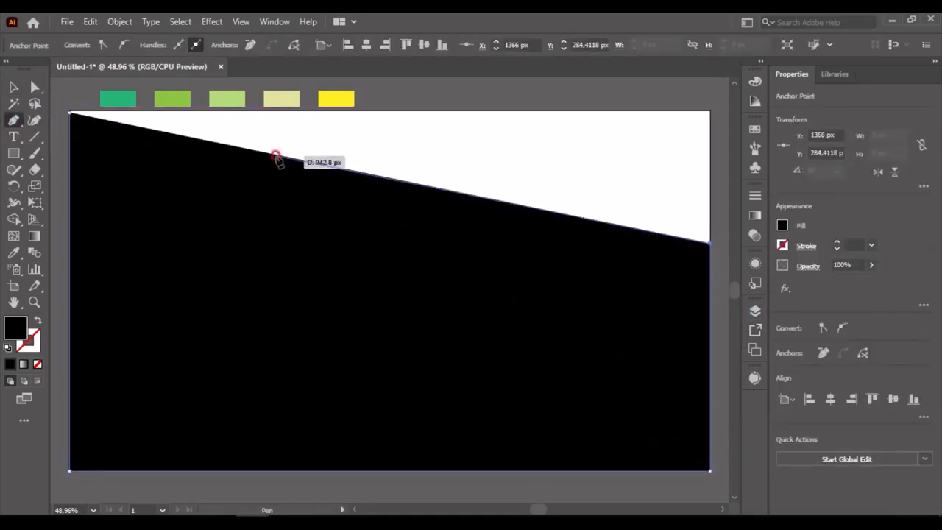
left_click(306, 209)
left_click(246, 112)
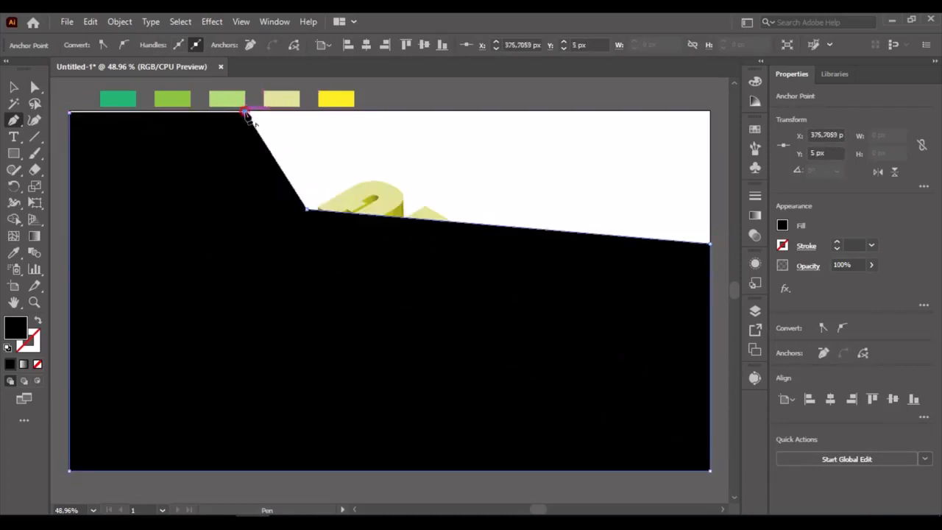
left_click(69, 113)
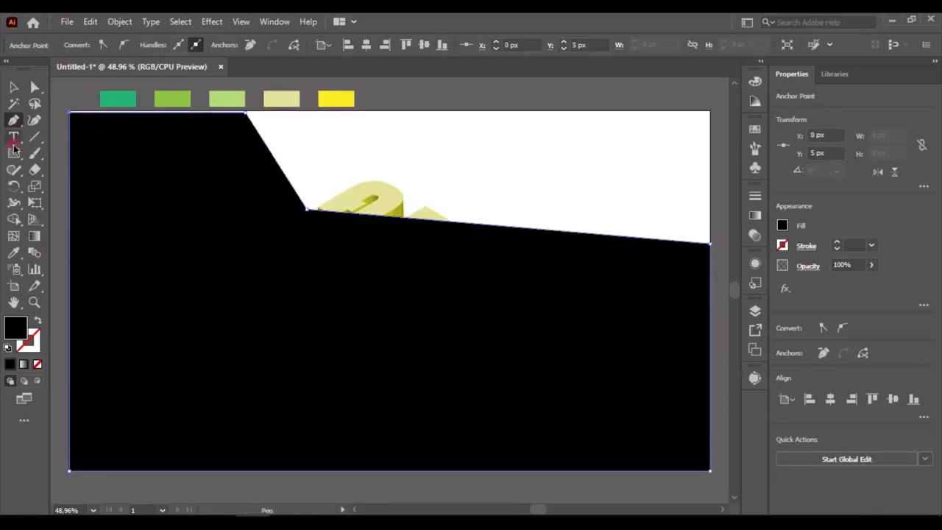
Fill the shape with a linear gradient from green to light green, with the midpoint at about 25%
left_click(755, 215)
left_click(595, 214)
double_click(592, 319)
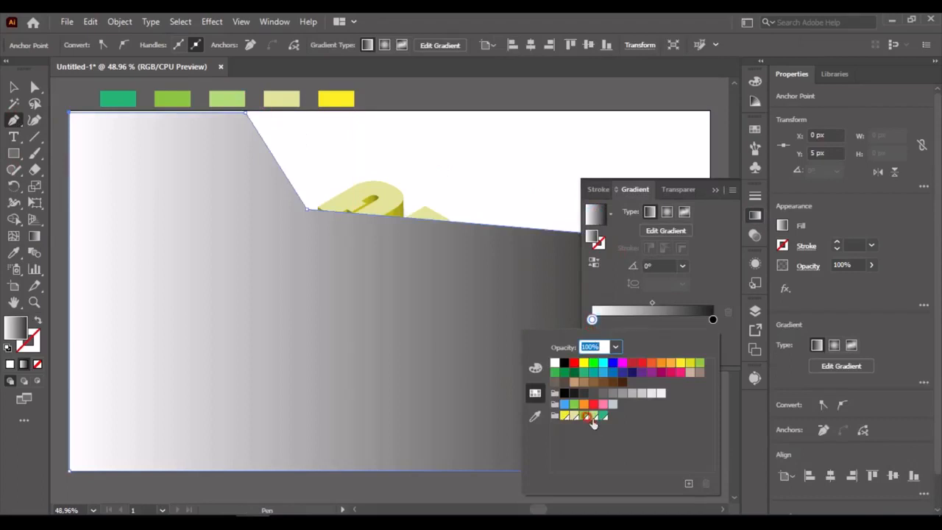
left_click(584, 416)
double_click(713, 322)
left_click(593, 417)
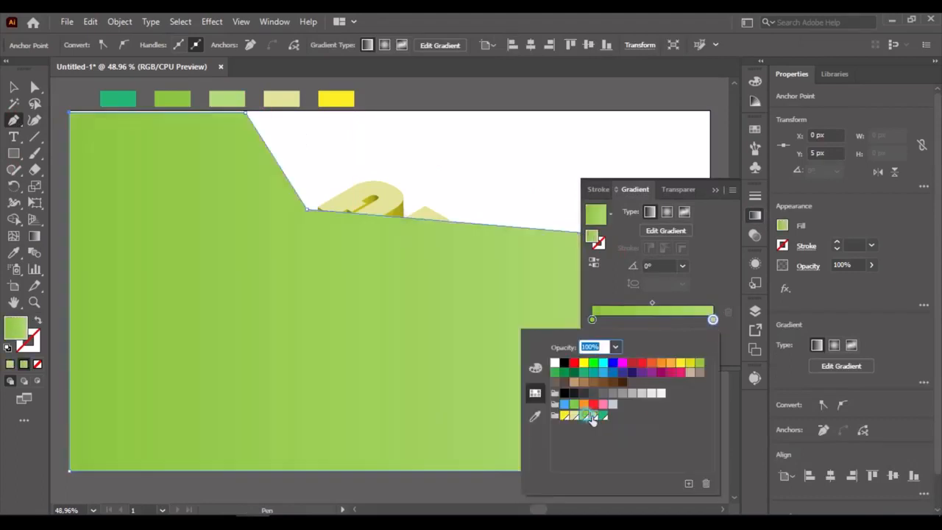
left_click(652, 303)
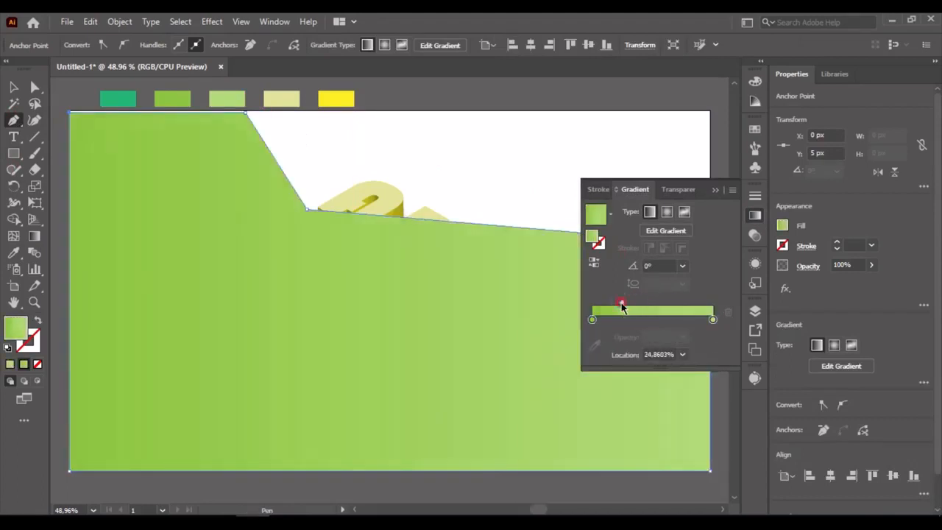
Redraw the gradient diagonally upward from below the shape's lower-left corner at about 42°, and shift its midpoint past halfway
left_click(34, 236)
mouse_move(151, 504)
left_mouse_down()
mouse_move(312, 316)
mouse_move(412, 271)
left_mouse_up()
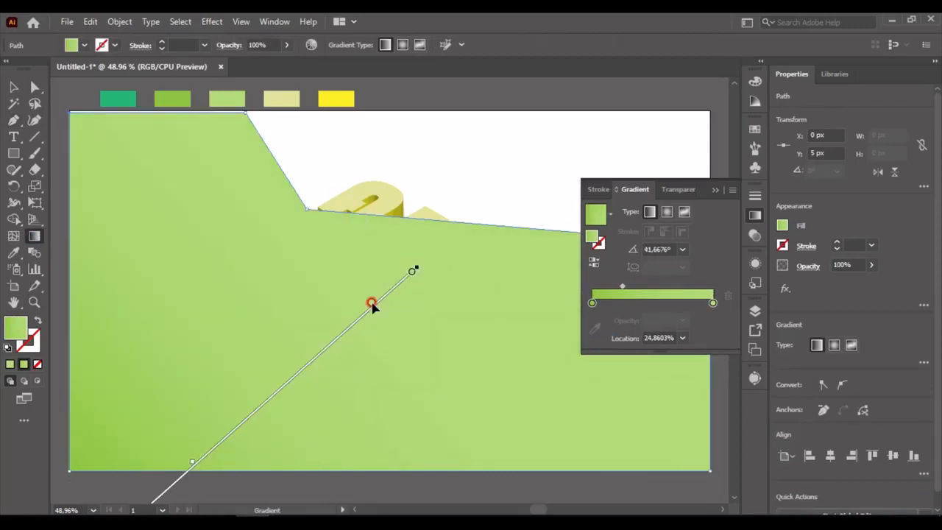
left_click_drag(372, 303, 406, 271)
left_click_drag(227, 434, 277, 361)
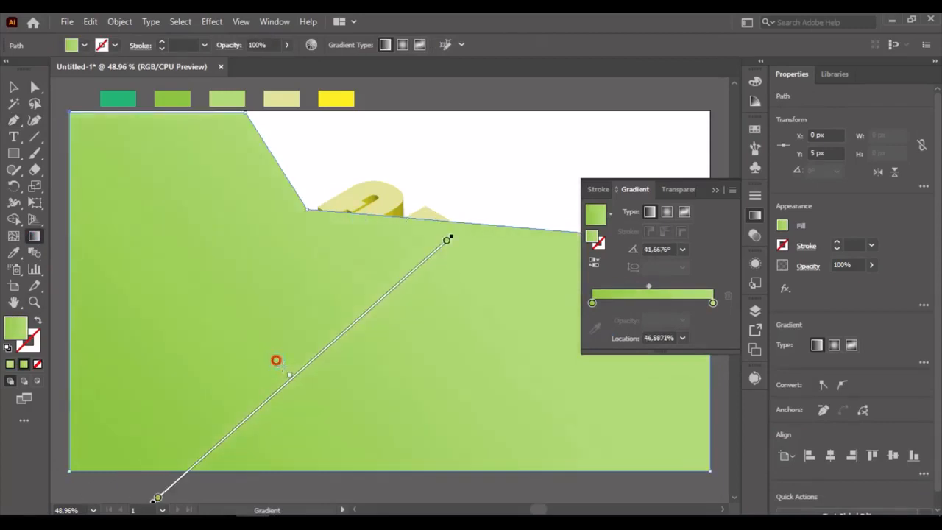
Try pale yellow on the gradient's end stop, and set that stop back to light green
double_click(712, 303)
left_click(575, 399)
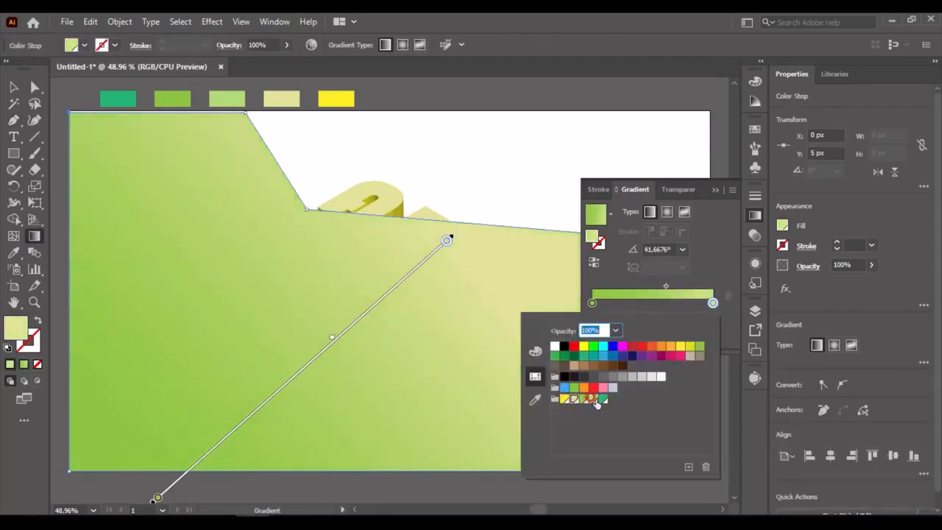
left_click(594, 400)
left_click(731, 209)
left_click(13, 88)
left_click(717, 191)
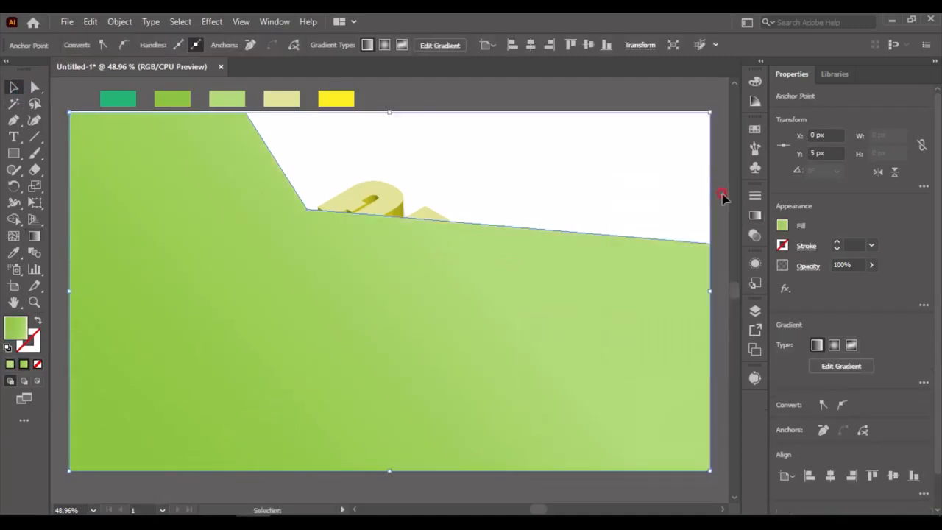
Move the green gradient shape into Layer 2, beneath the 3D text
left_click(756, 310)
left_click(617, 326)
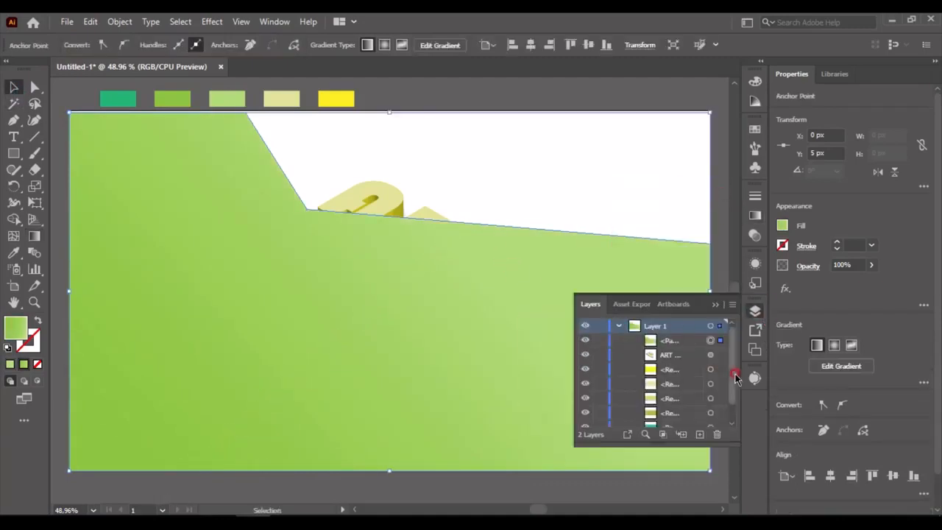
left_click(716, 304)
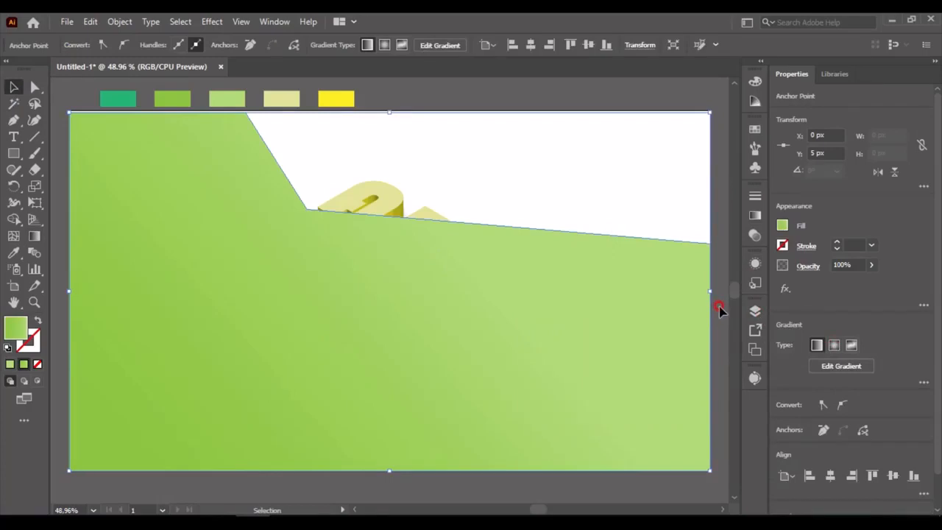
left_click(755, 315)
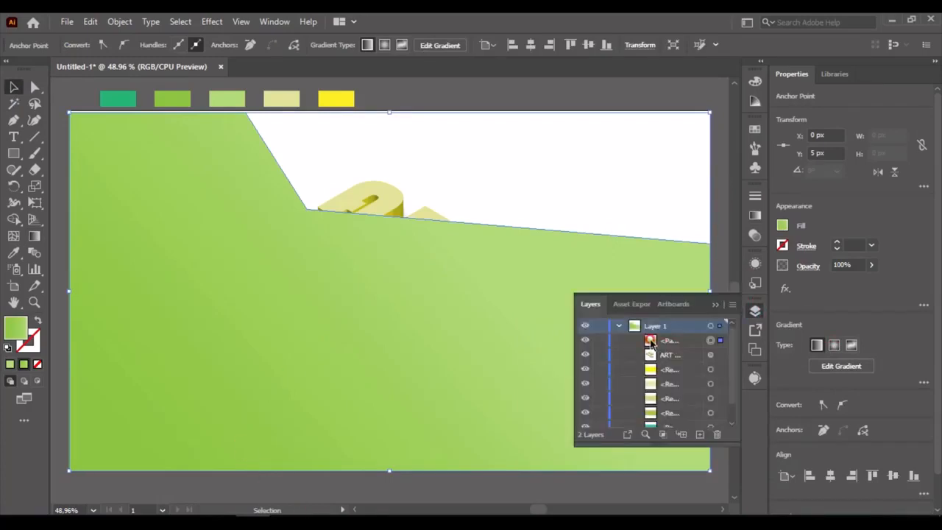
left_click_drag(639, 325, 646, 422)
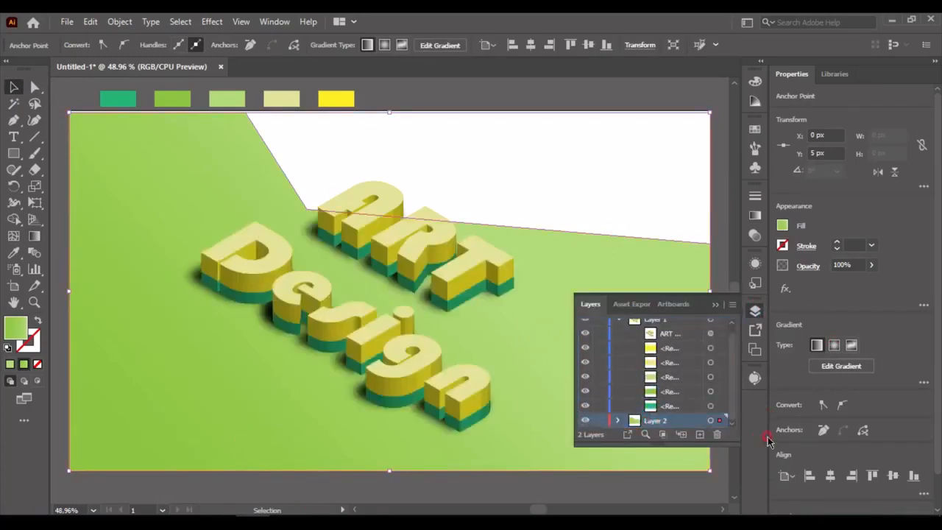
left_click(618, 326)
left_click(723, 306)
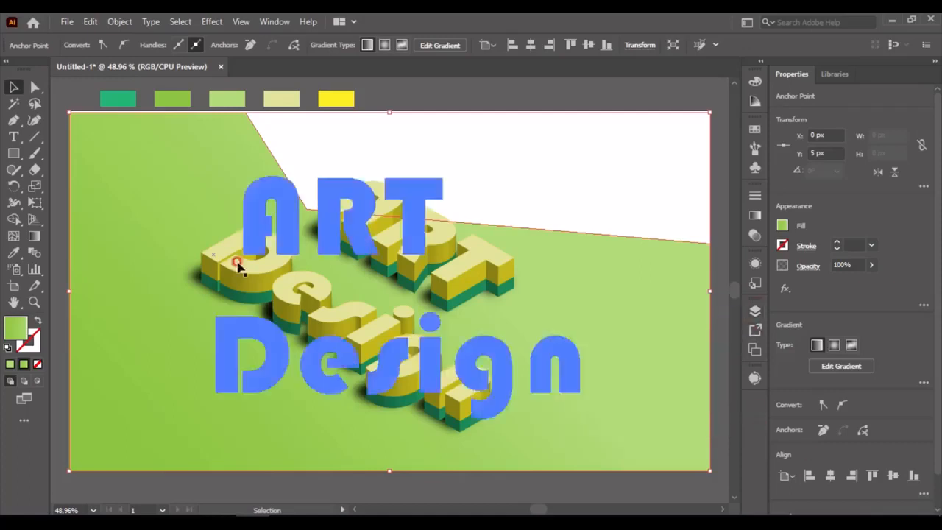
Resize the green shape to fit the artboard exactly, at 1366 × 768 px
mouse_move(69, 113)
left_mouse_down()
mouse_move(66, 100)
mouse_move(73, 107)
left_mouse_up()
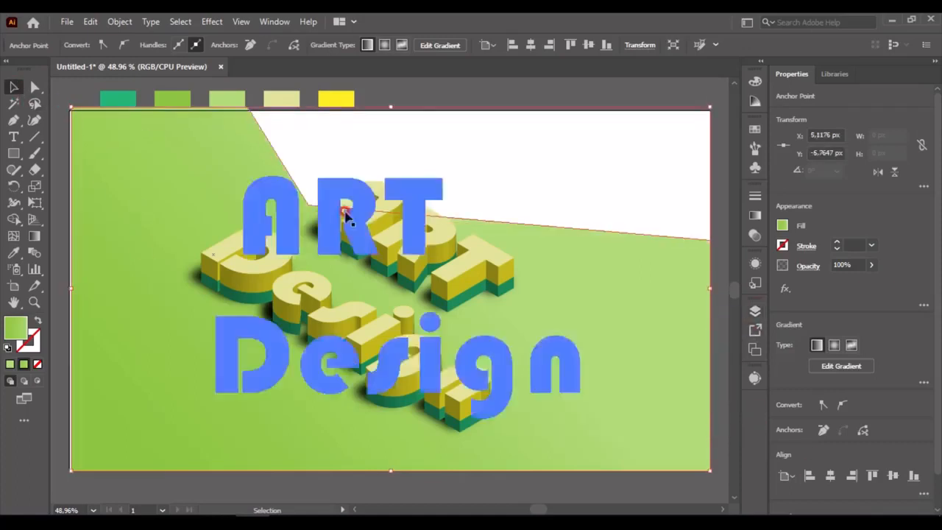
left_click_drag(390, 108, 390, 111)
left_click_drag(71, 288, 69, 289)
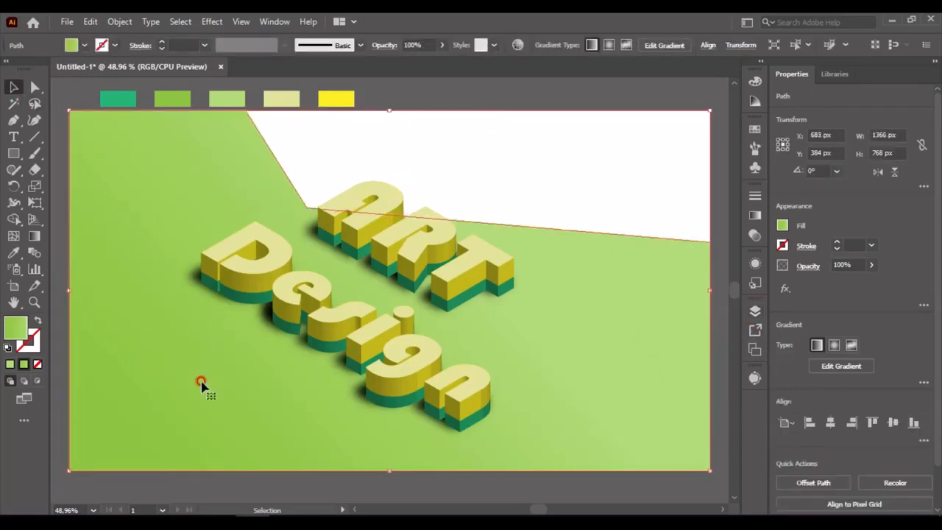
Paste a copy of the green shape in place and rotate it 180° to cover the empty upper-right area
right_click(189, 354)
left_click(90, 22)
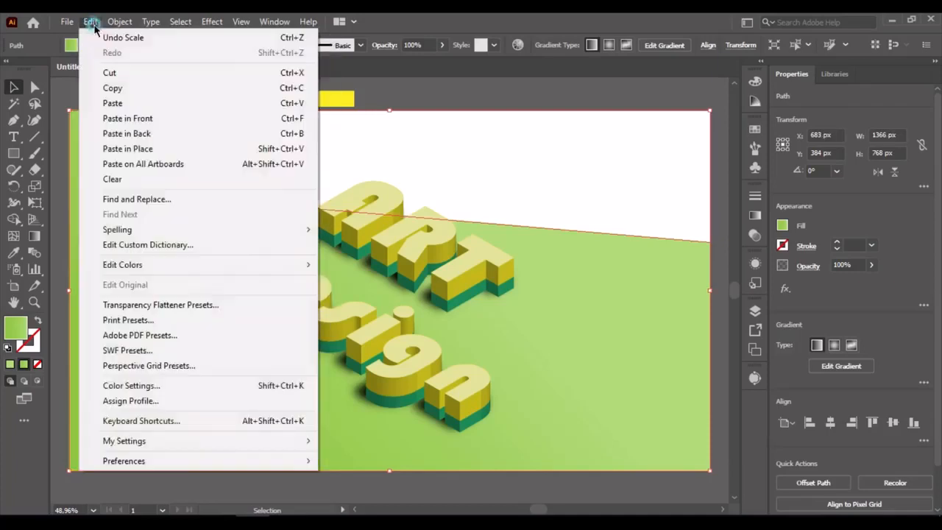
left_click(129, 149)
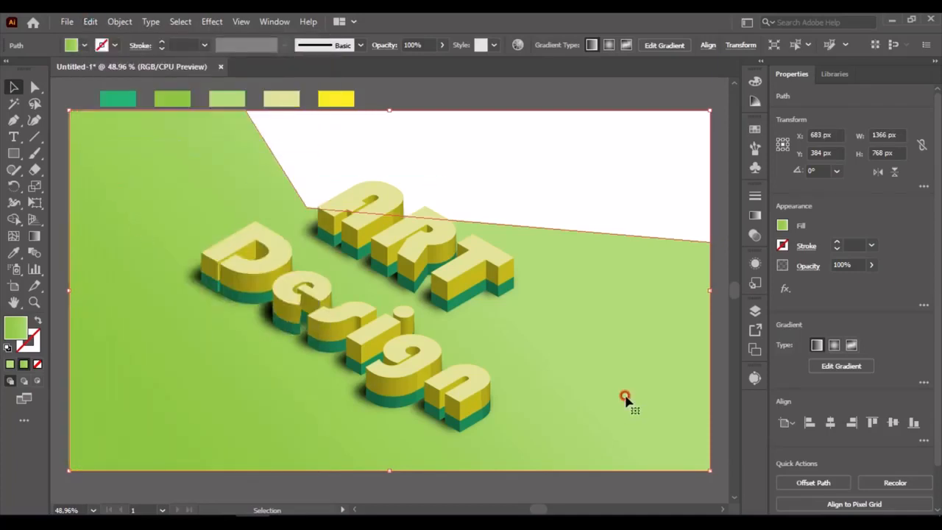
left_click_drag(711, 475, 221, 193)
Redraw the rotated copy's gradient almost vertically, from above the artboard down to the text's lower half, and move its color stops closer together
left_click(35, 236)
left_click_drag(566, 96, 545, 350)
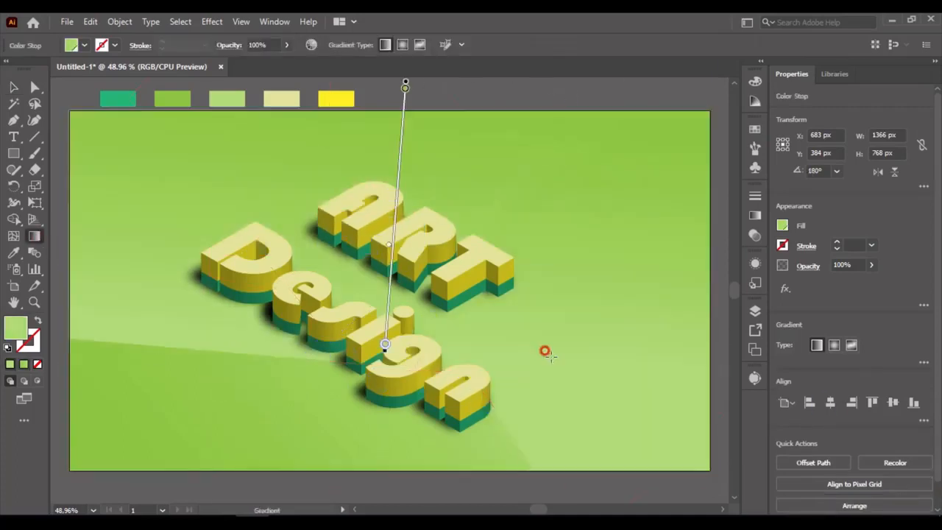
left_click_drag(405, 88, 397, 192)
left_click_drag(384, 343, 392, 265)
key("v")
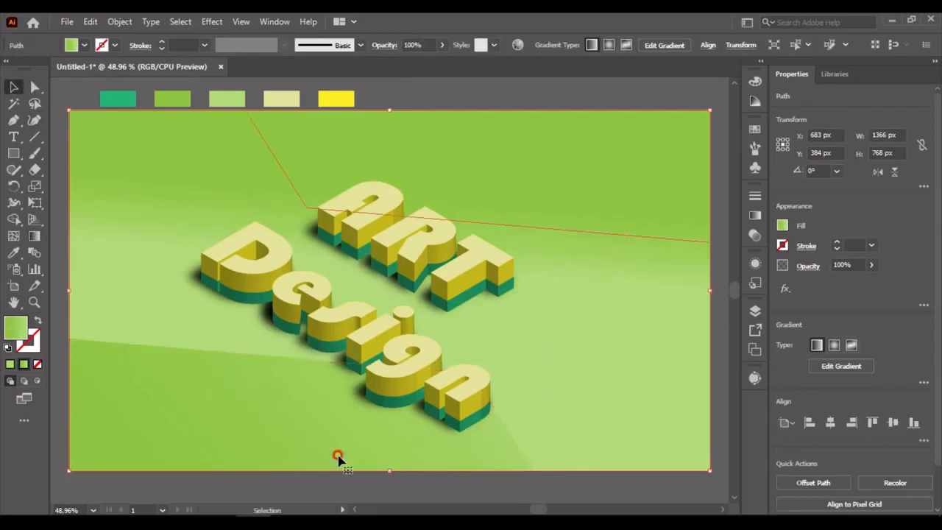
left_click(638, 86)
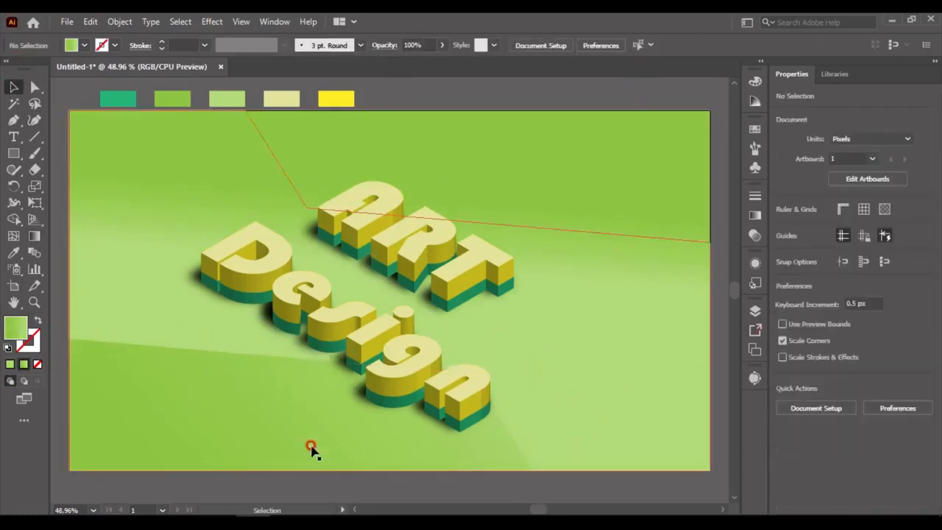
Bring the original green shape forward, in front of the rotated copy
right_click(270, 442)
mouse_move(339, 366)
left_click(472, 382)
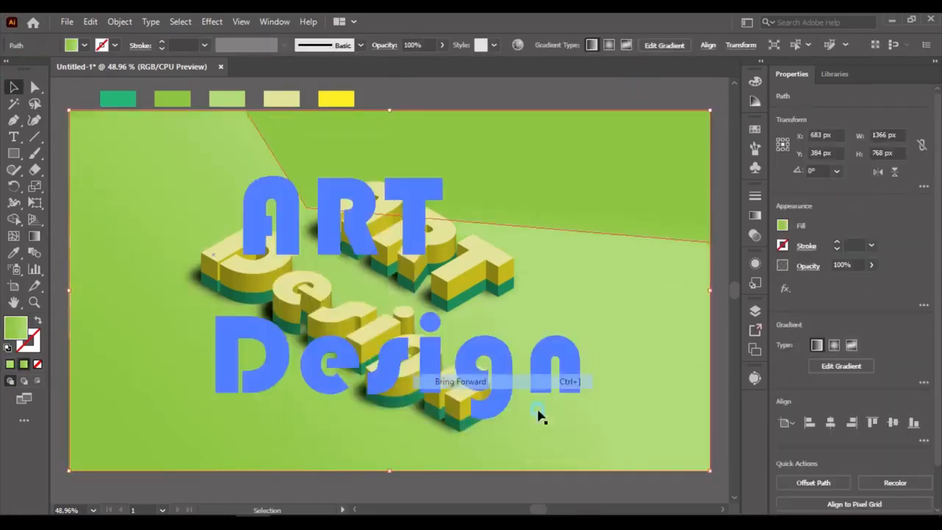
left_click(610, 82)
Redraw the rotated copy's gradient diagonally from below "Design" to above the artboard, and move its darker green stop to the artboard's upper edge
left_click(603, 185)
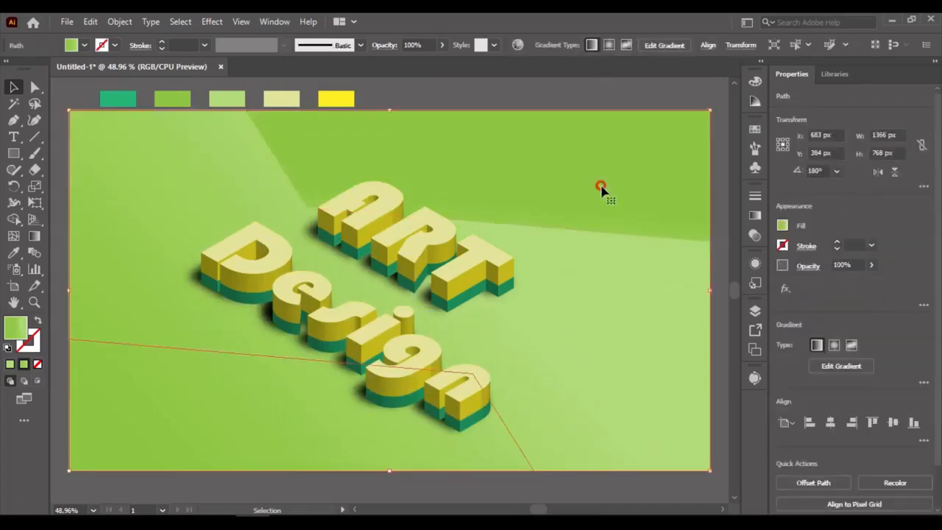
key("g")
mouse_move(388, 355)
left_mouse_down()
mouse_move(324, 348)
mouse_move(252, 311)
left_mouse_up()
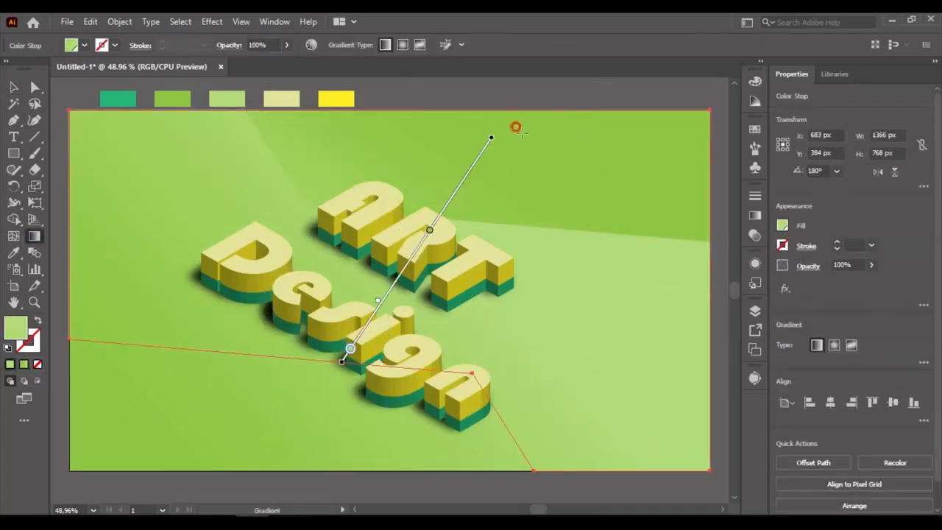
left_click_drag(493, 139, 635, 108)
left_click_drag(404, 281, 309, 401)
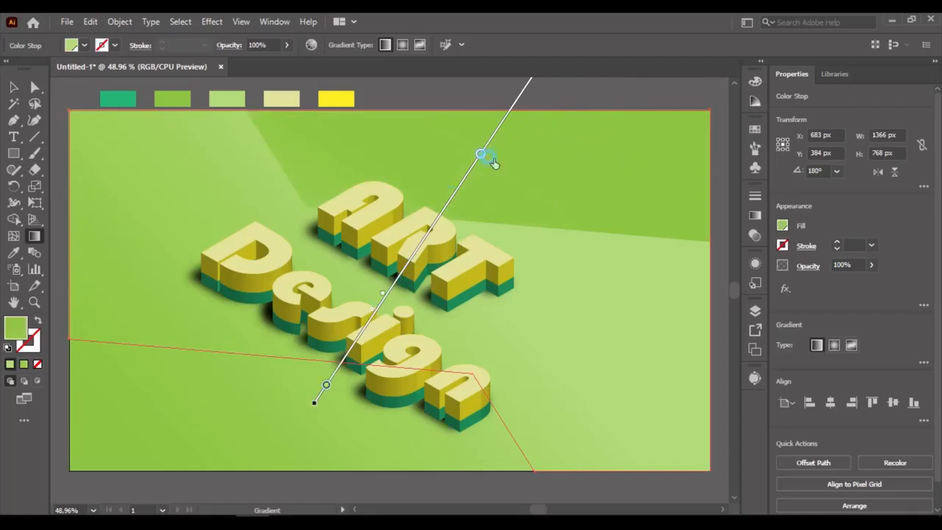
left_click_drag(494, 163, 518, 119)
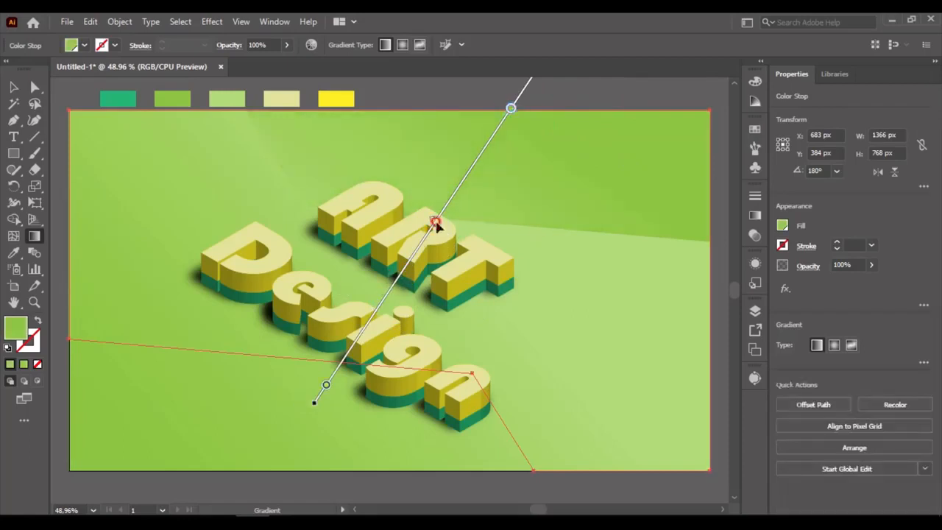
key("v")
left_click(451, 86)
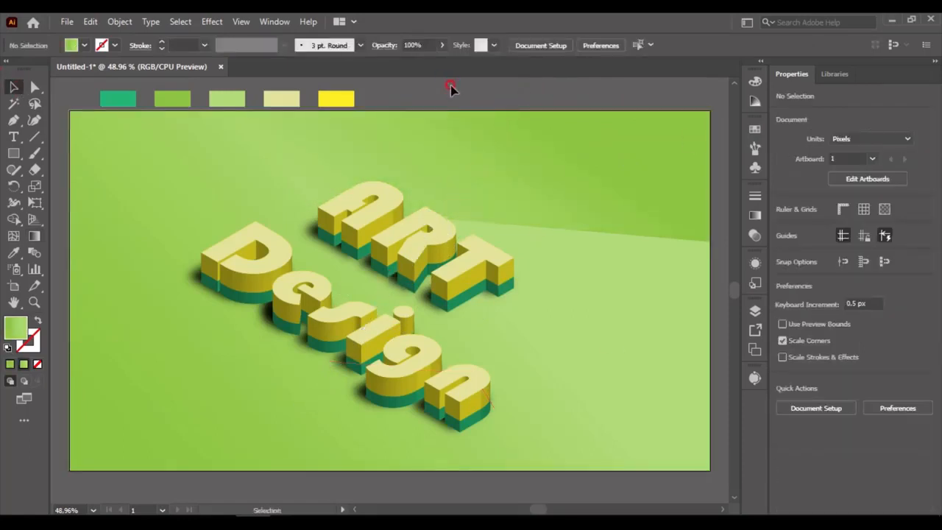